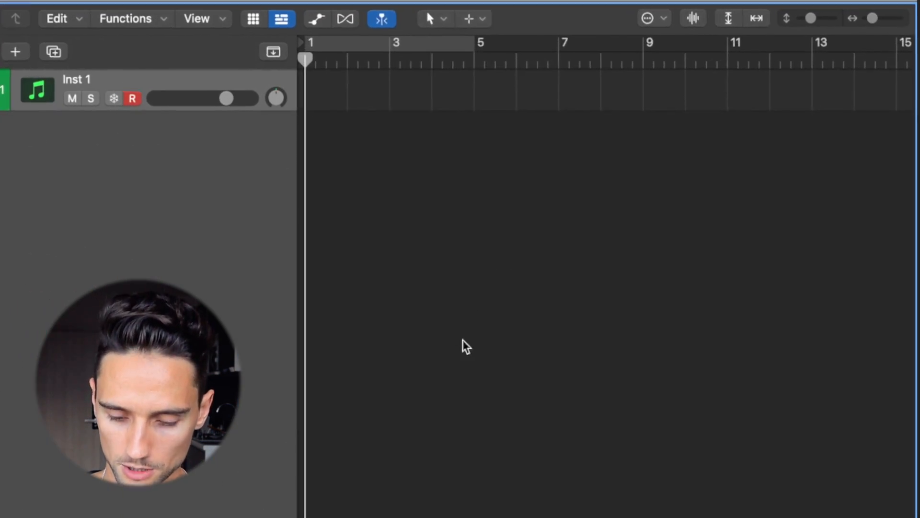
Limit the sound library to the Beat Tape sound pack.
key(o)
click(748, 44)
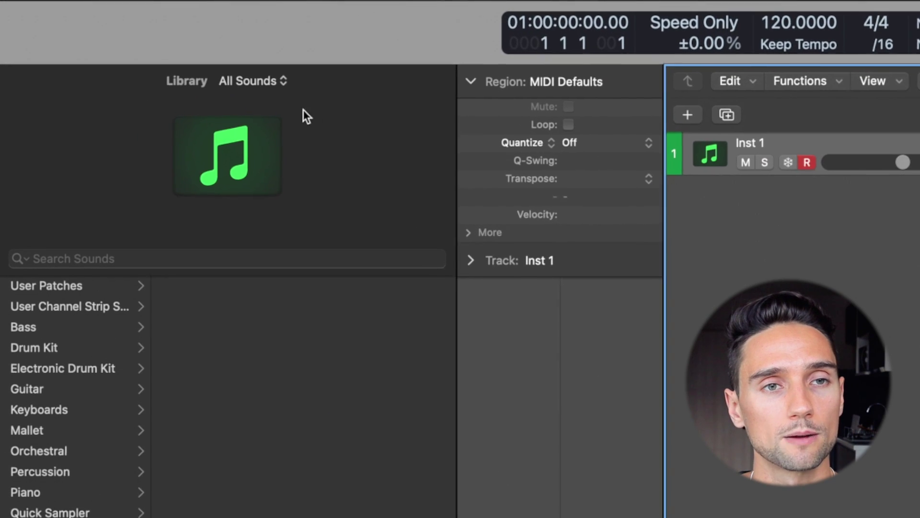
click(152, 47)
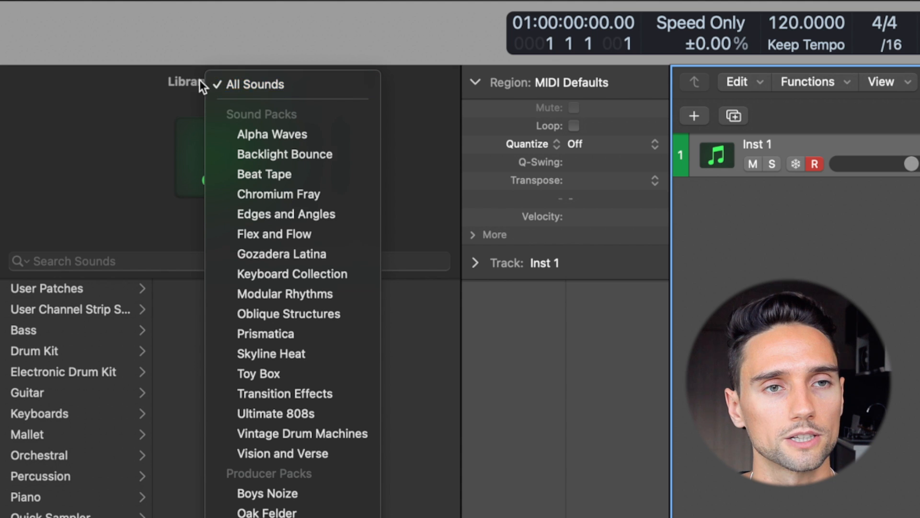
click(313, 176)
Load the Dust Bowl patch from the Electronic Drum Kit category onto track 1.
click(68, 329)
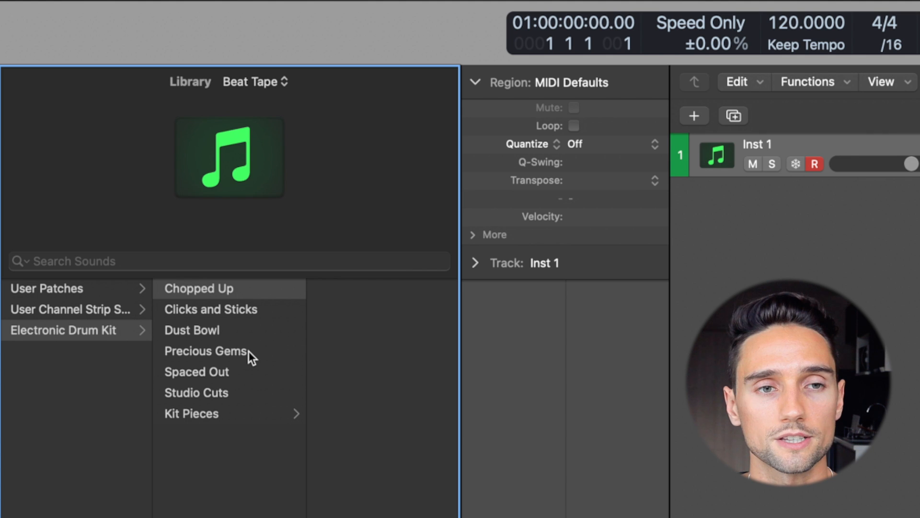
key(Down)
key(Down)
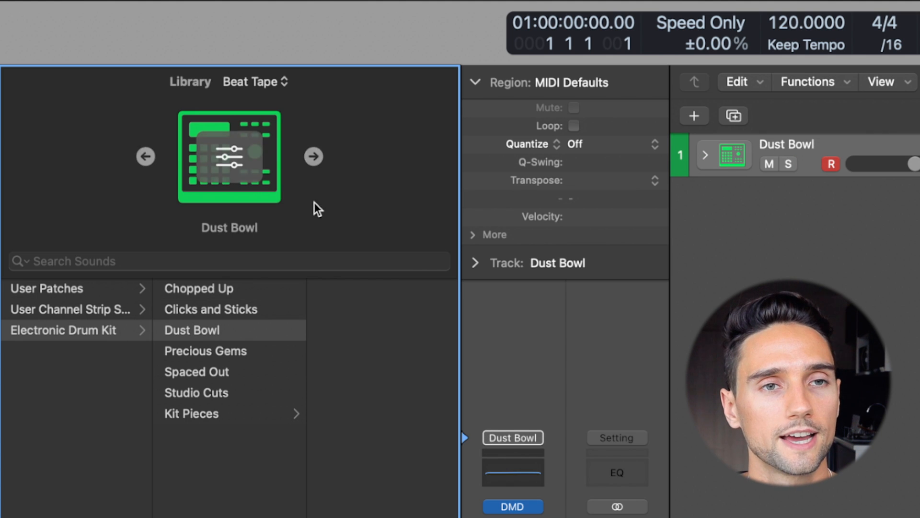
Show the Library's sound pack list before switching to the Guitar Stabs and Kick project.
click(254, 82)
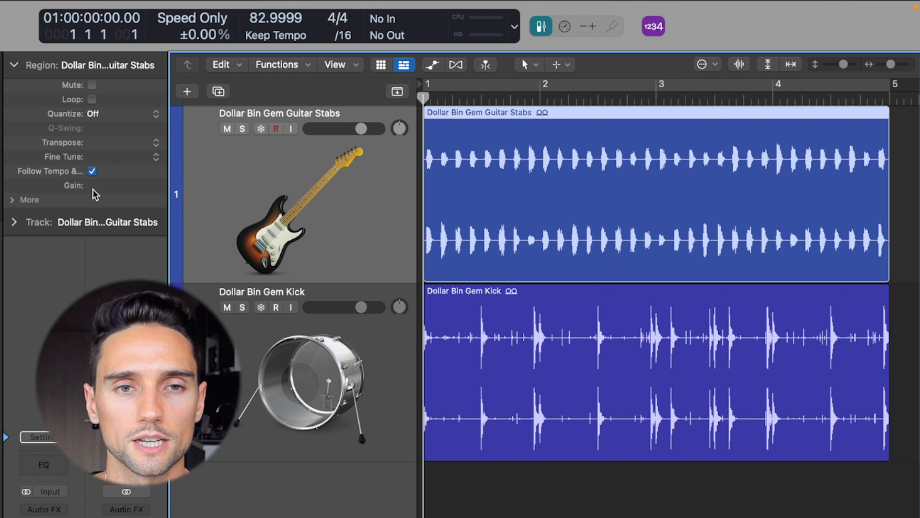
Adjust the guitar region's gain in the inspector and switch to the Gain Tool.
drag(95, 188, 93, 238)
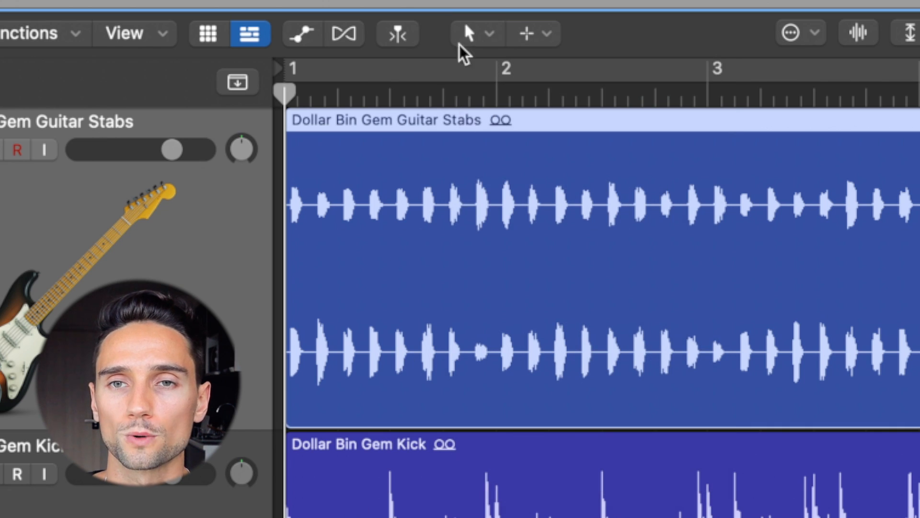
click(472, 33)
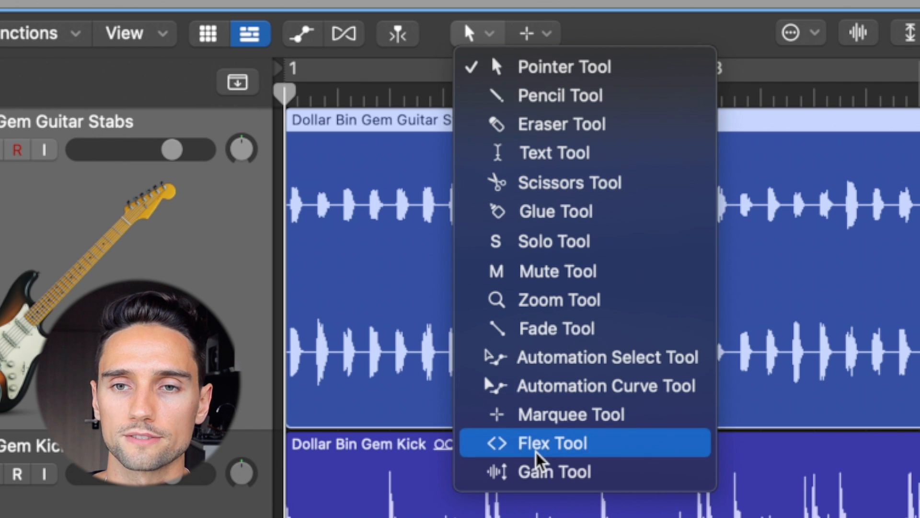
click(606, 473)
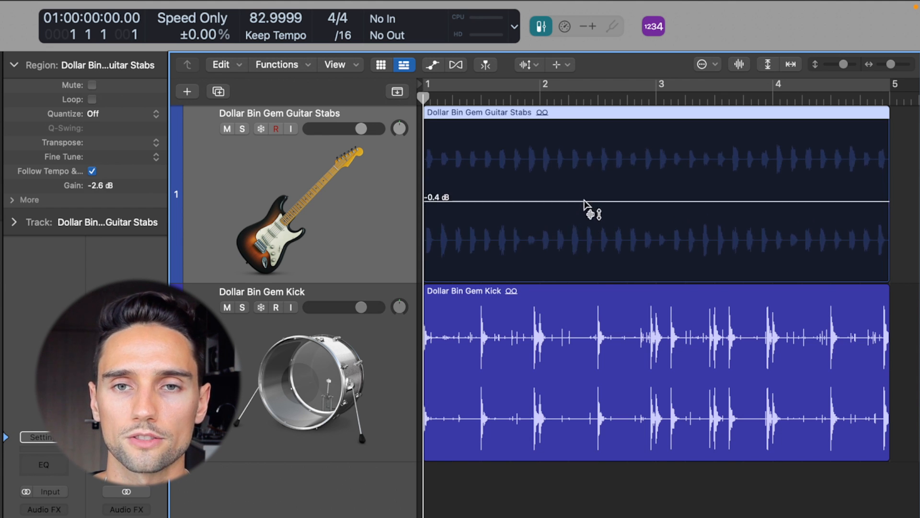
Raise and then lower the Guitar Stabs region's gain directly on the region.
mouse_move(586, 199)
mouse_down()
mouse_move(593, 180)
mouse_move(597, 246)
mouse_move(602, 195)
mouse_move(562, 221)
mouse_move(565, 203)
mouse_move(573, 232)
mouse_move(617, 168)
mouse_move(612, 211)
mouse_move(609, 204)
mouse_up()
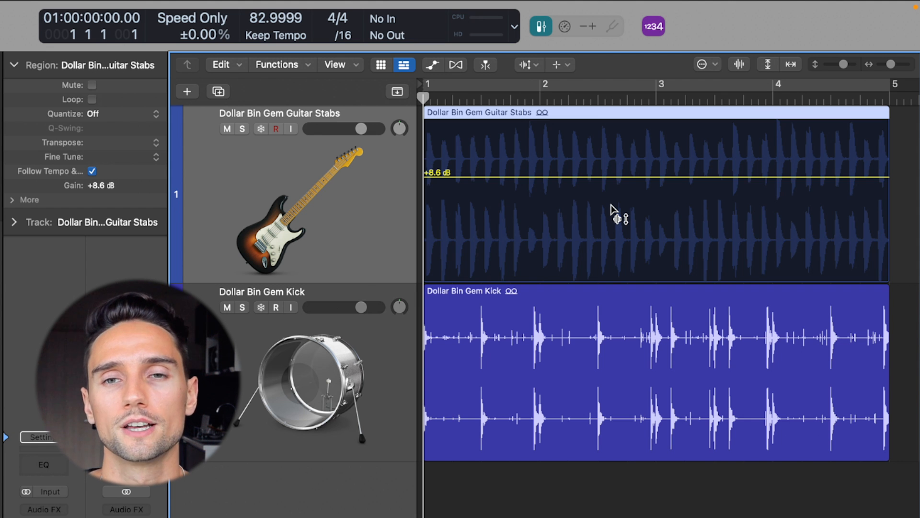
drag(614, 220, 608, 232)
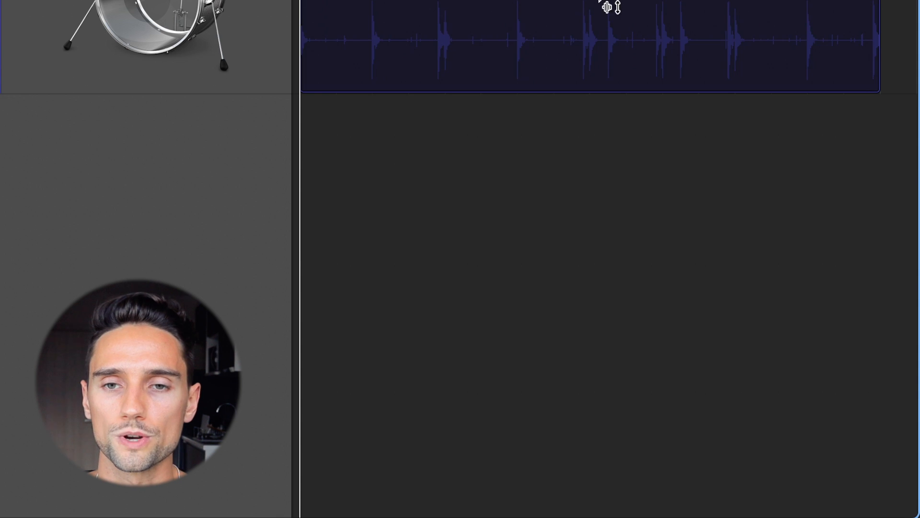
key(t)
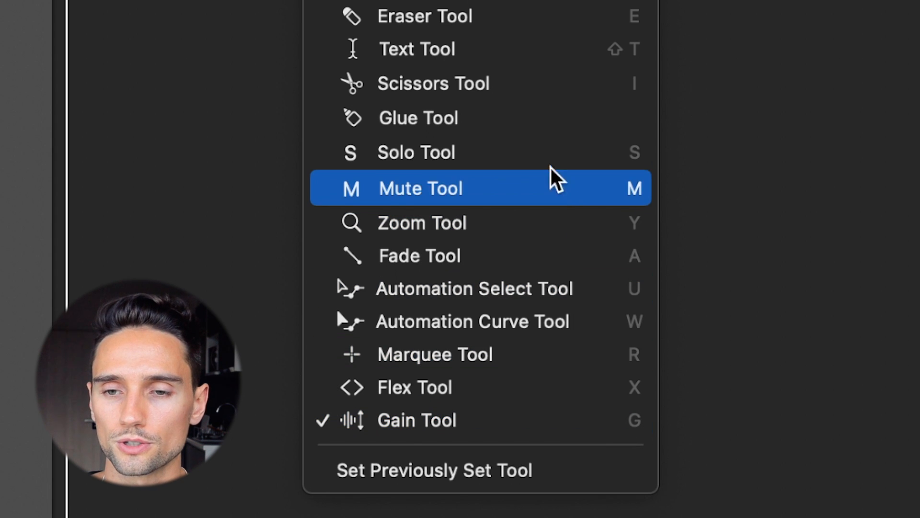
click(490, 120)
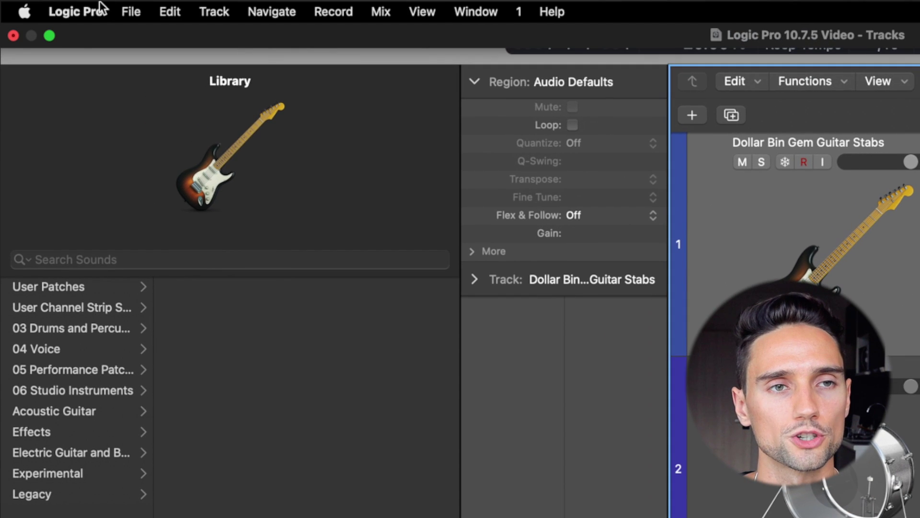
click(93, 9)
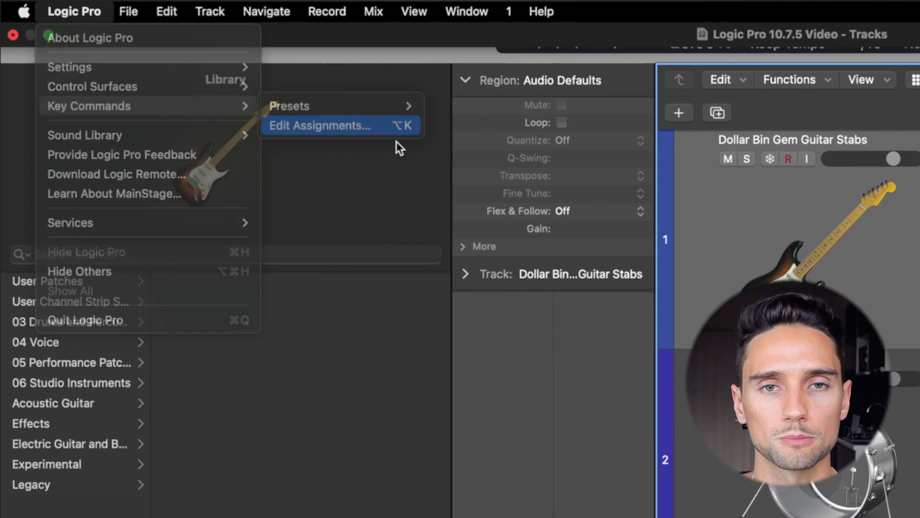
click(396, 130)
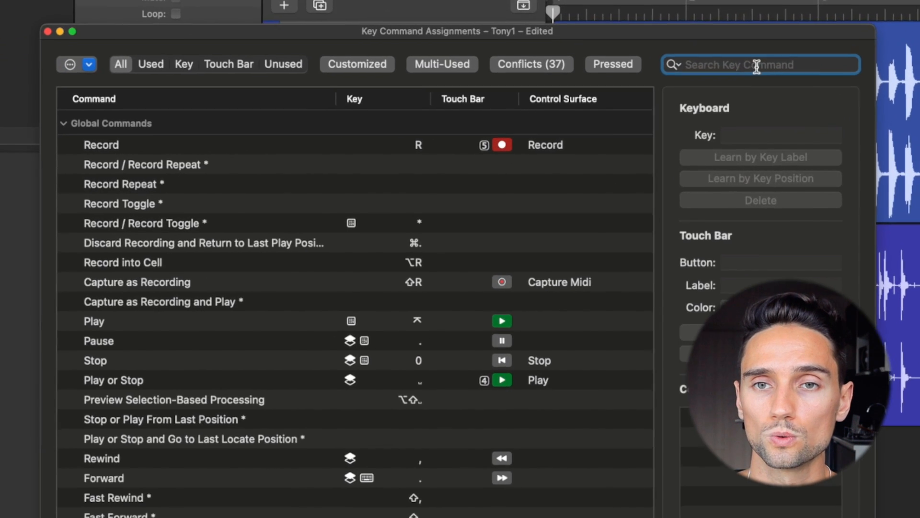
text(tool gain)
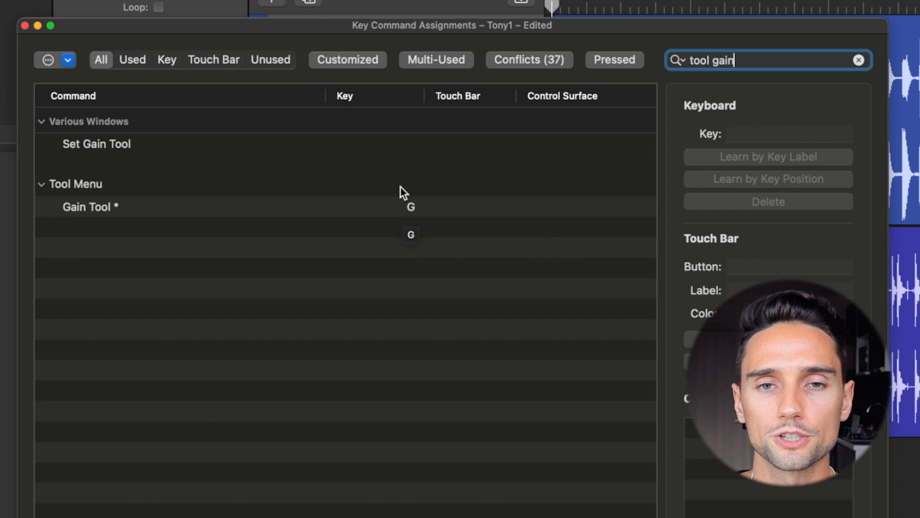
click(371, 207)
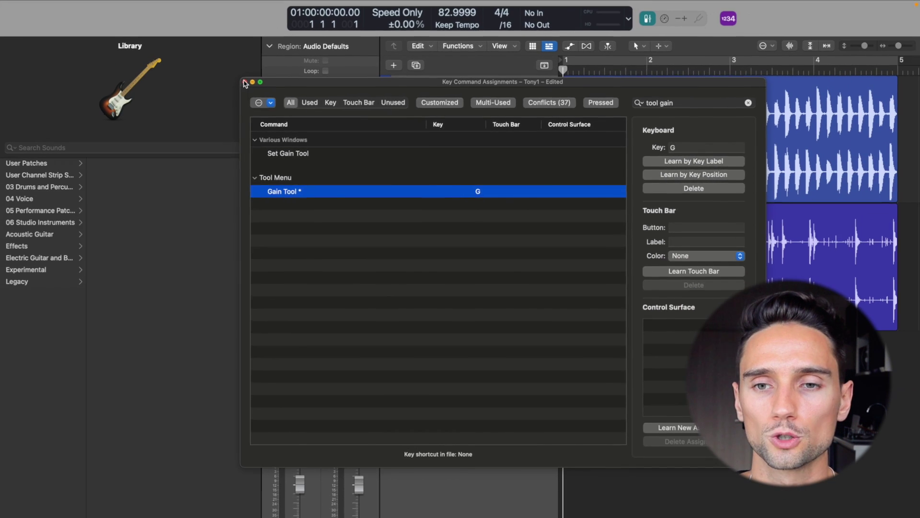
Raise the kick region's gain with the Gain Tool from the on-the-spot tool menu.
click(244, 82)
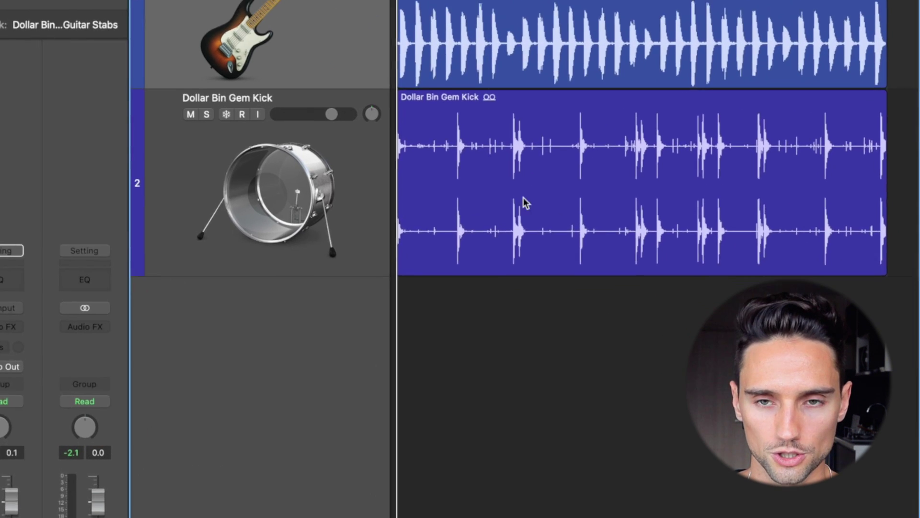
key(t)
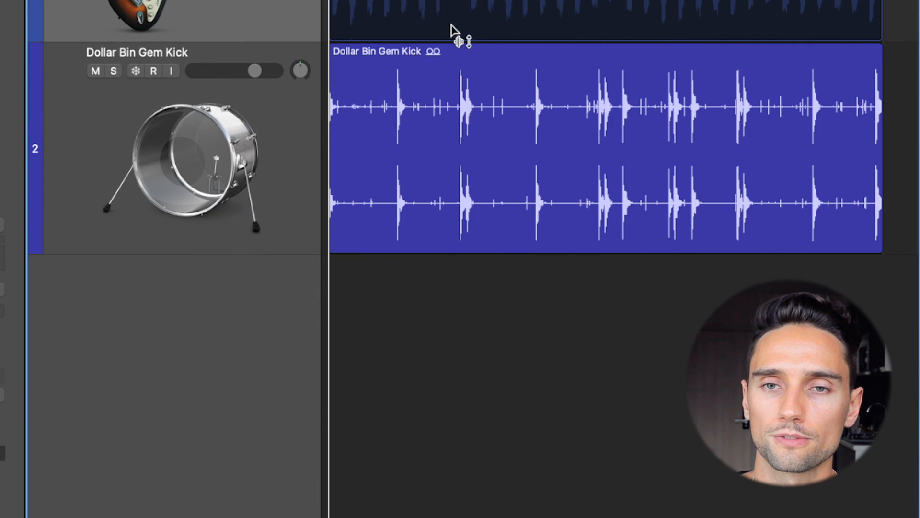
drag(464, 58, 475, 203)
Erase the kick region and undo the removal.
click(495, 157)
key(super+z)
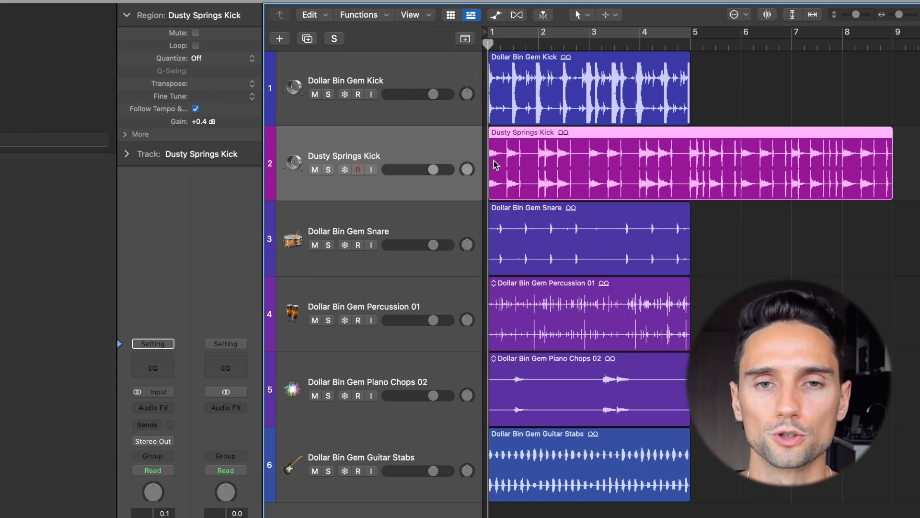
Group the three drum tracks into summing stack Sum 1 and collapse it.
click(402, 78)
shift+click(426, 229)
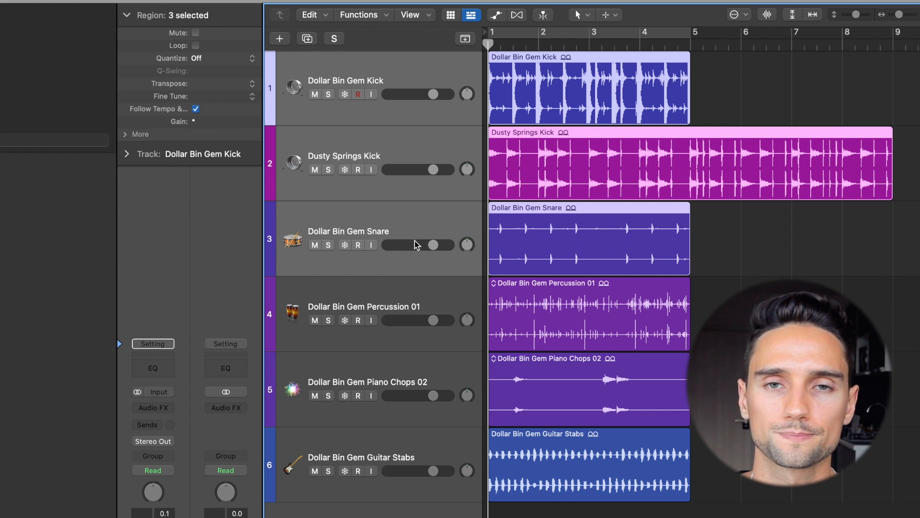
right_click(422, 79)
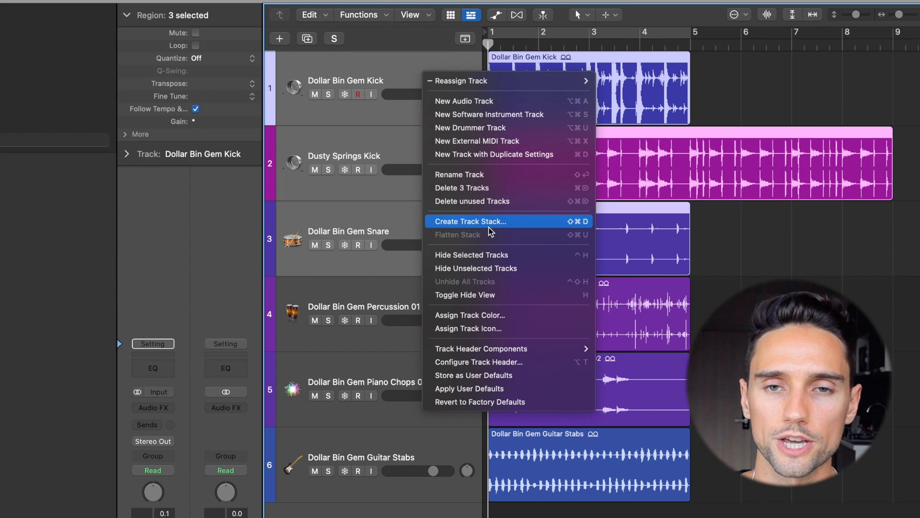
click(489, 228)
key(Return)
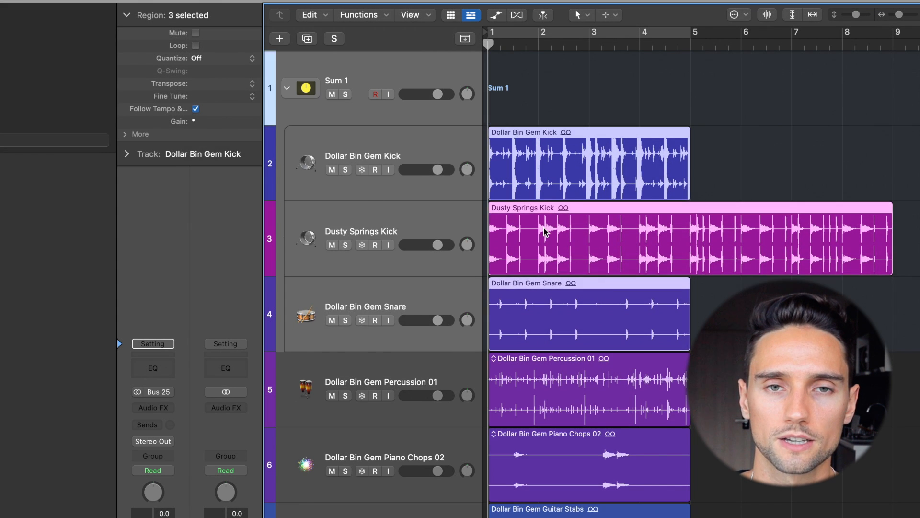
click(287, 88)
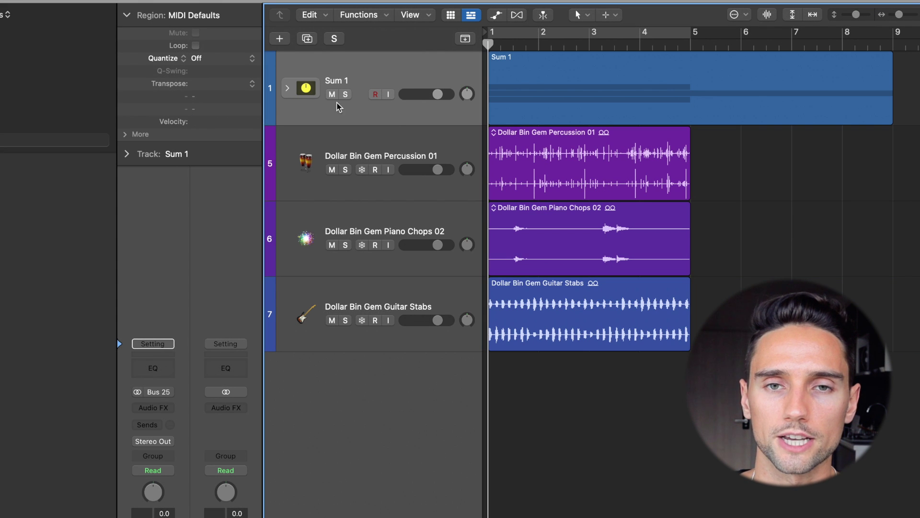
Nest Sum 1 with the percussion, piano chops and guitar stabs tracks into summing stack Sum 2.
click(409, 150)
right_click(407, 81)
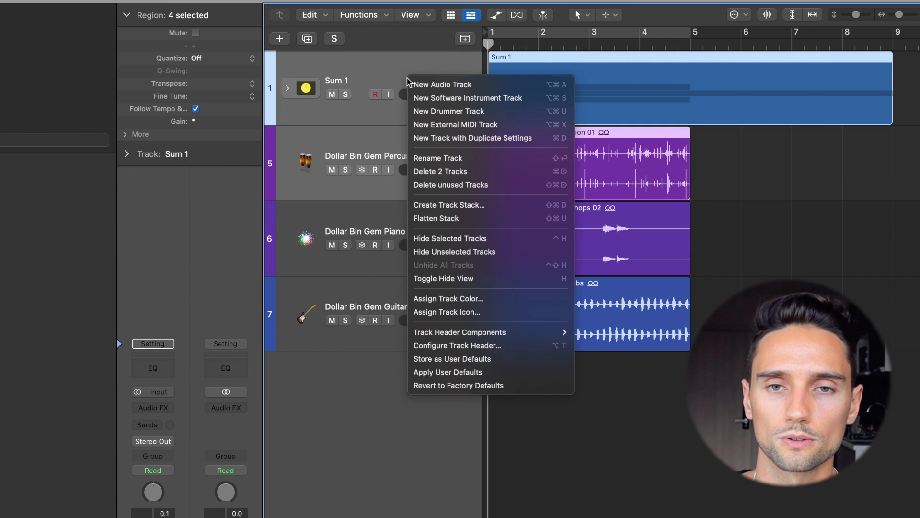
click(466, 208)
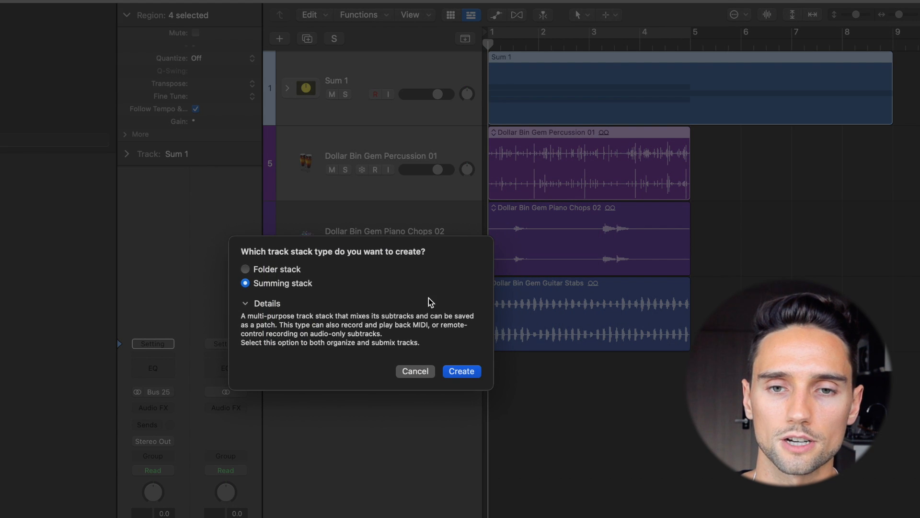
click(456, 369)
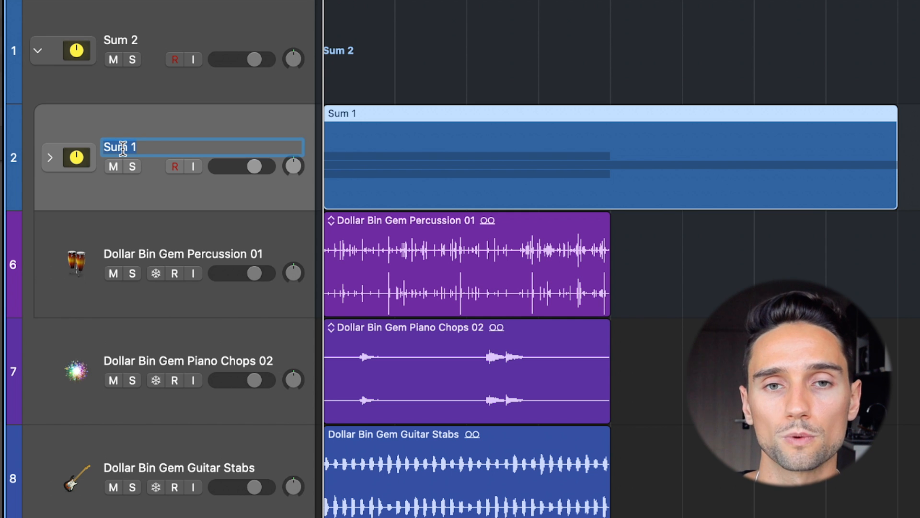
click(49, 157)
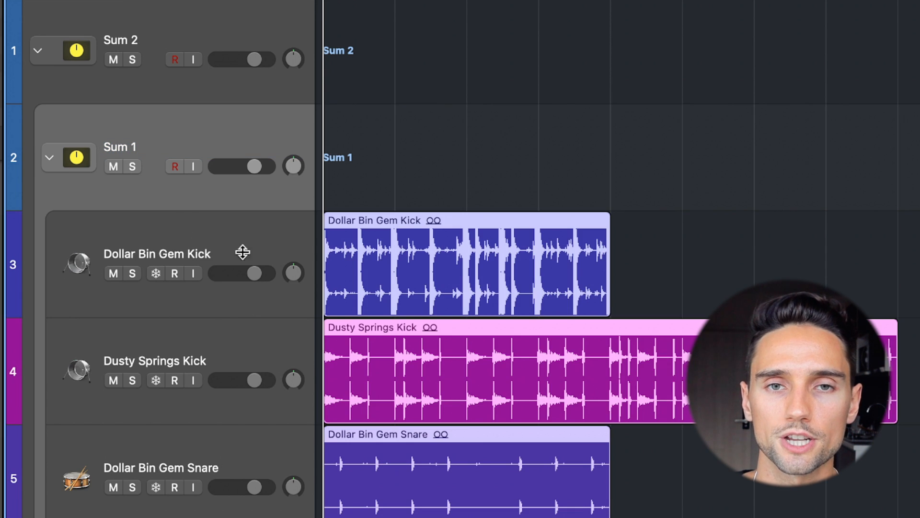
click(50, 157)
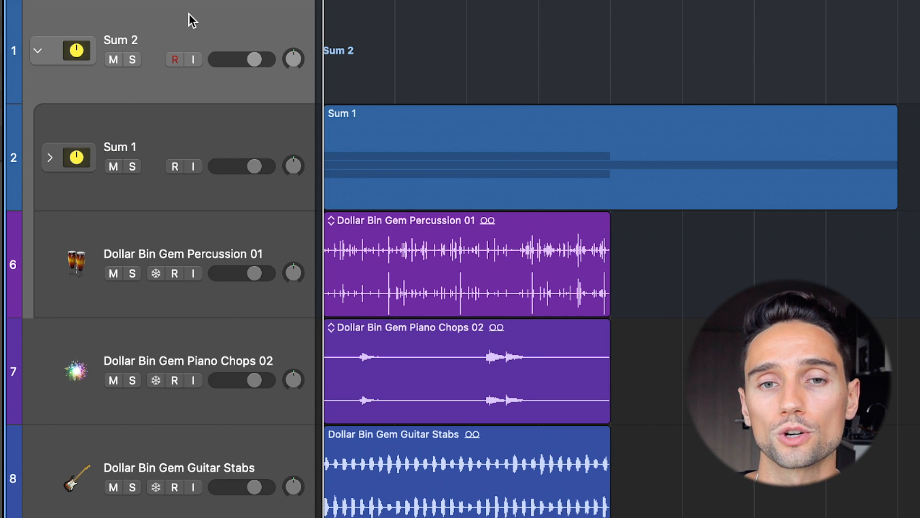
click(193, 239)
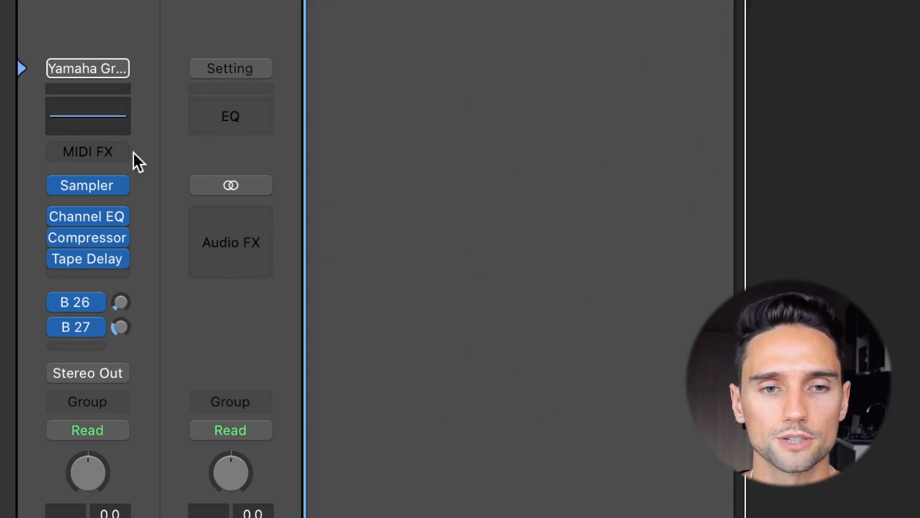
Insert Chord Trigger on the Yamaha Grand Piano and load the Major 6, 9, #11 preset.
click(94, 153)
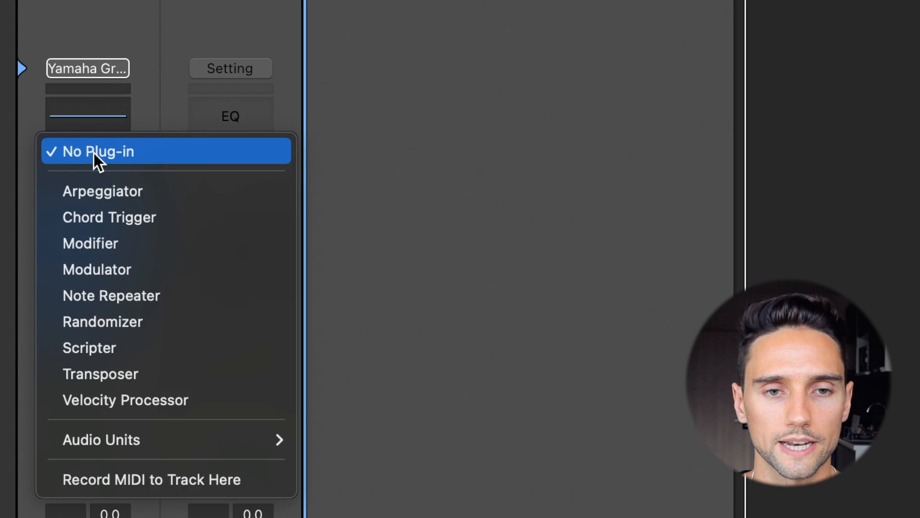
click(147, 218)
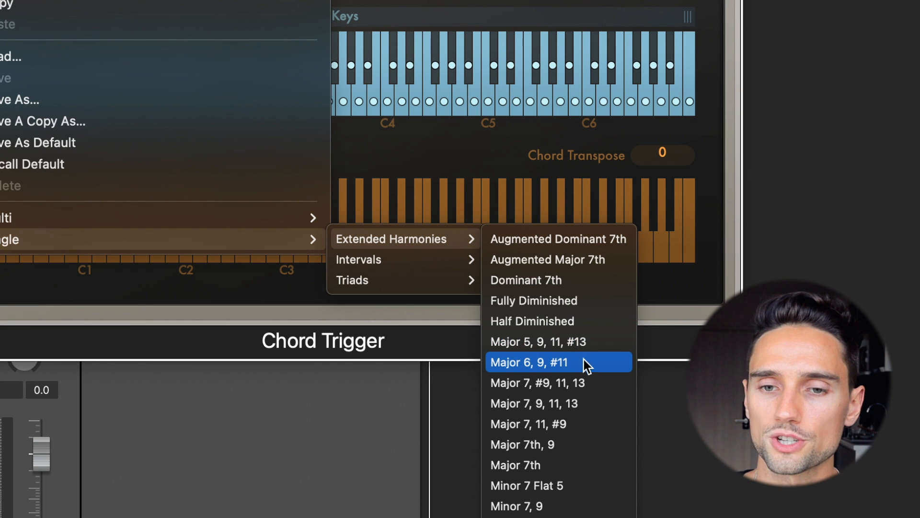
click(558, 362)
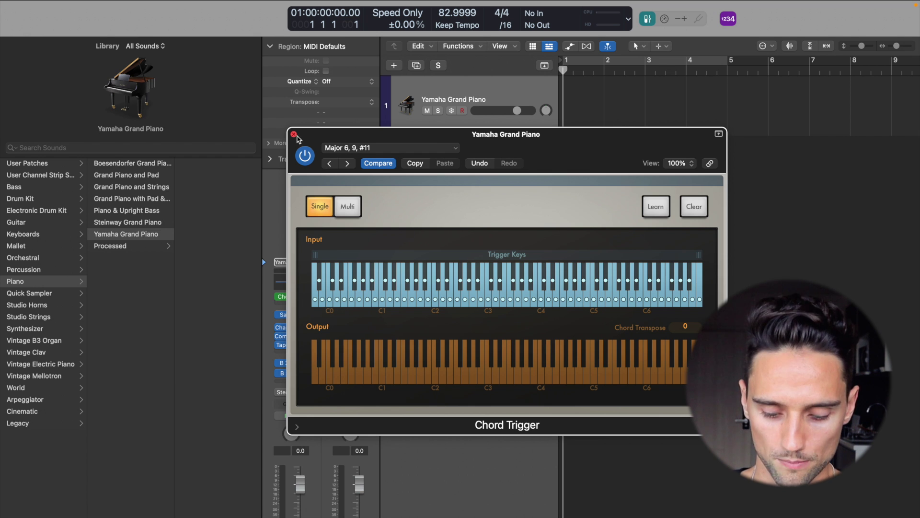
Bring up Musical Typing and set its range to octave C2.
click(294, 134)
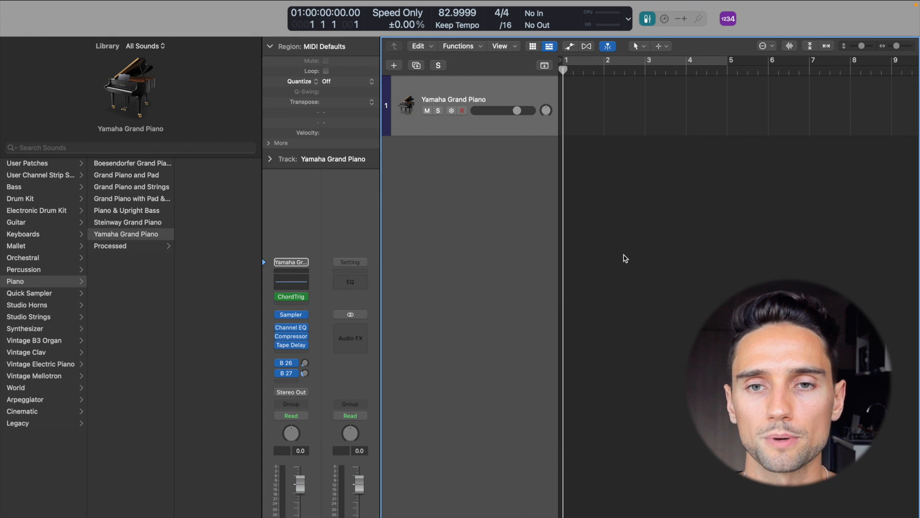
key(super+k)
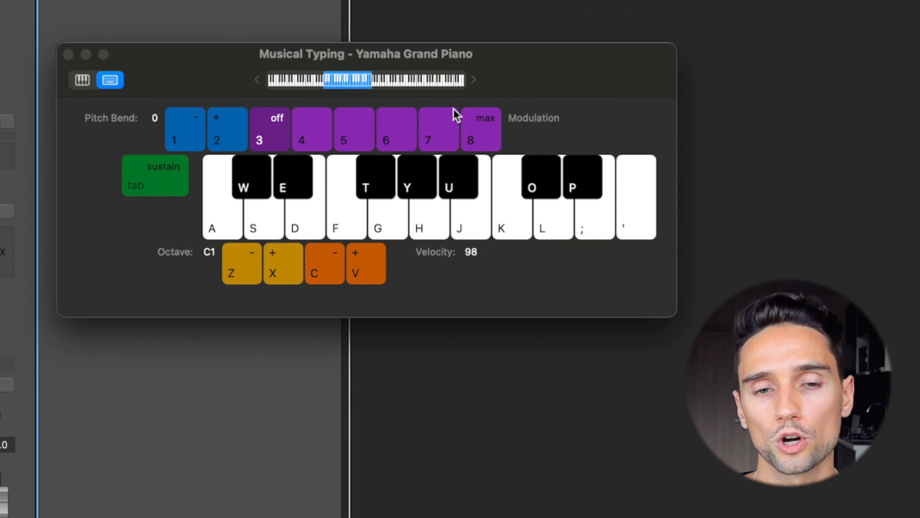
key(x)
key(x)
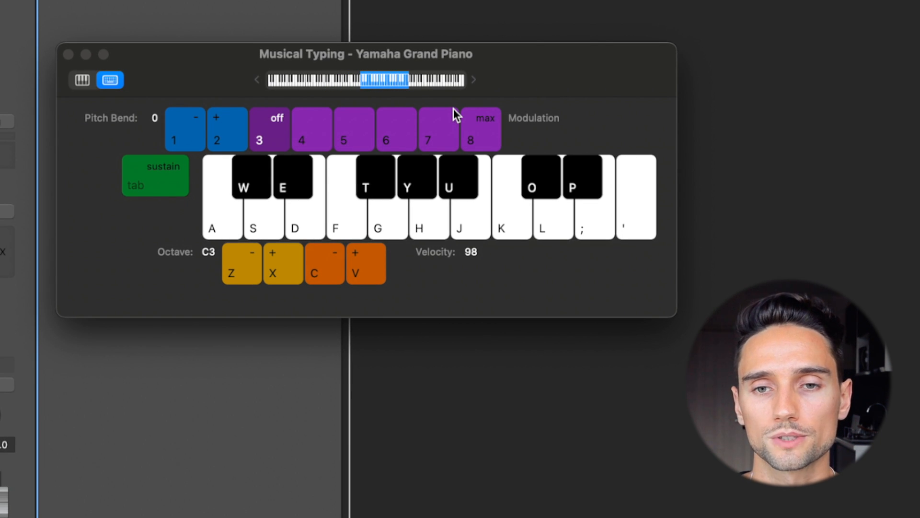
key(z)
Record short notes on the piano track that trigger chords.
key(f)
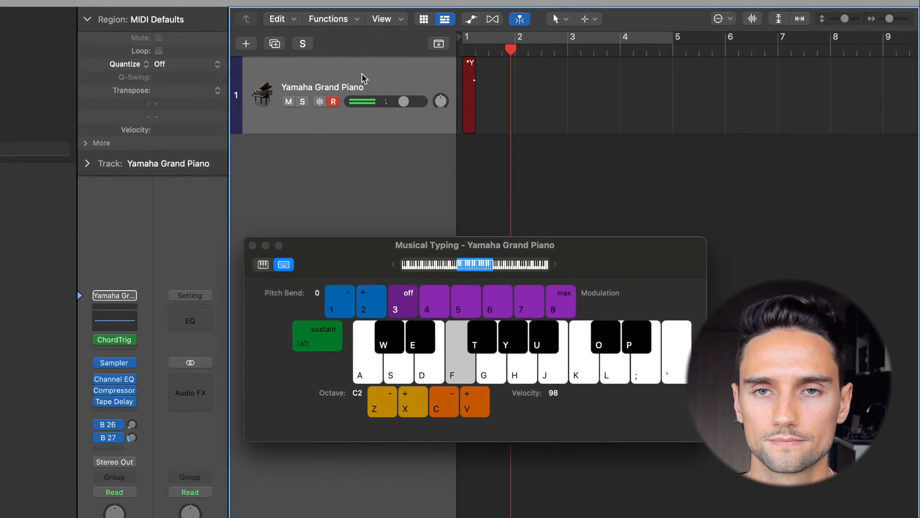
key(f)
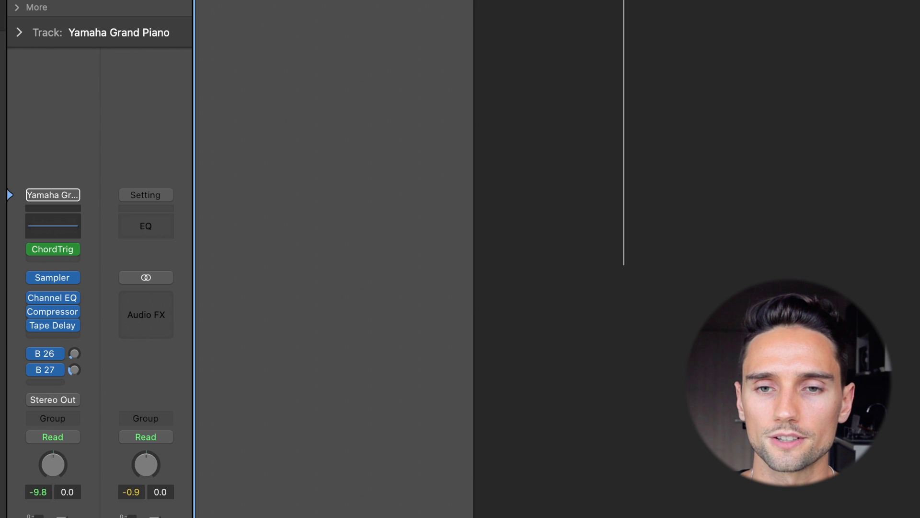
key(p)
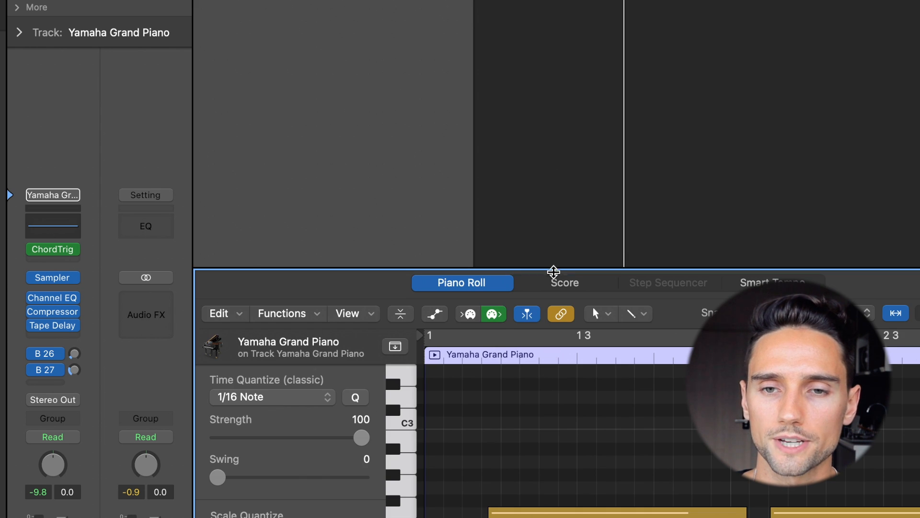
drag(553, 270, 553, 3)
scroll(678, 230, right, 3)
key(super+Left)
key(super+Left)
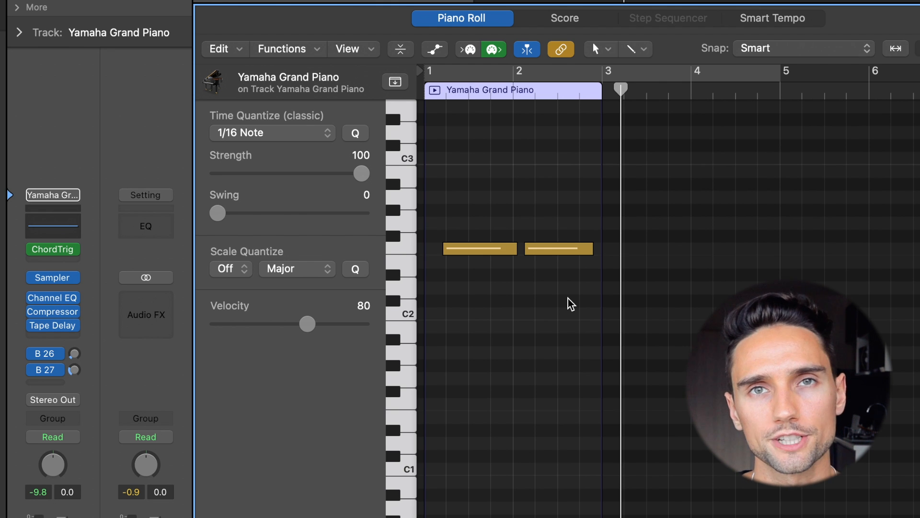
key(p)
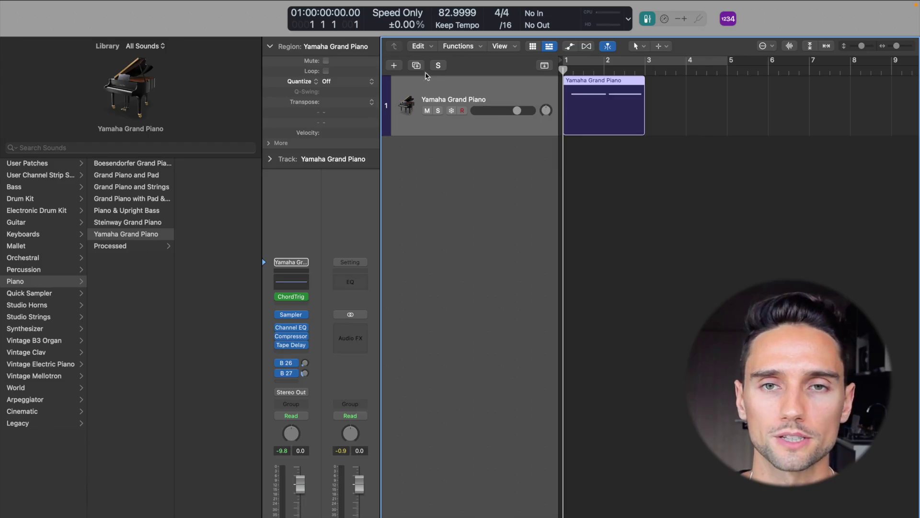
Add a second Yamaha Grand Piano track, solo it and set Chord Trigger's output to record onto the track.
click(417, 65)
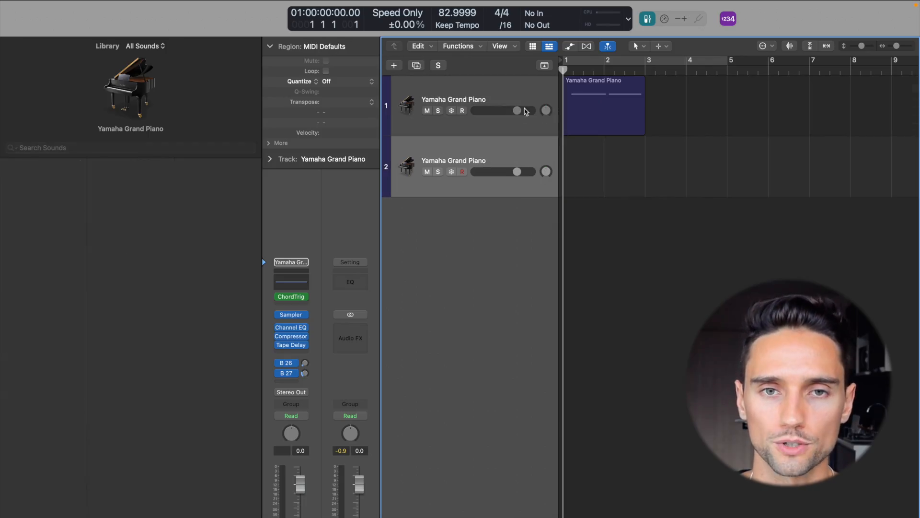
key(s)
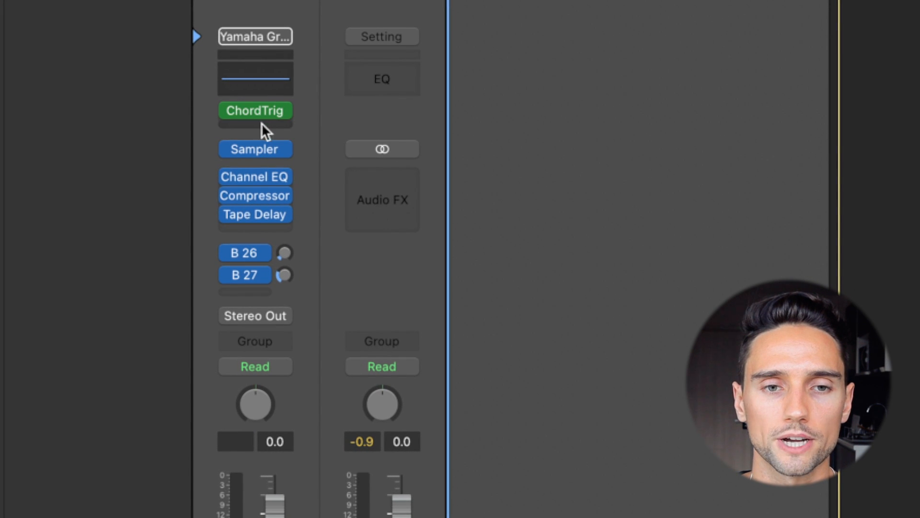
click(275, 123)
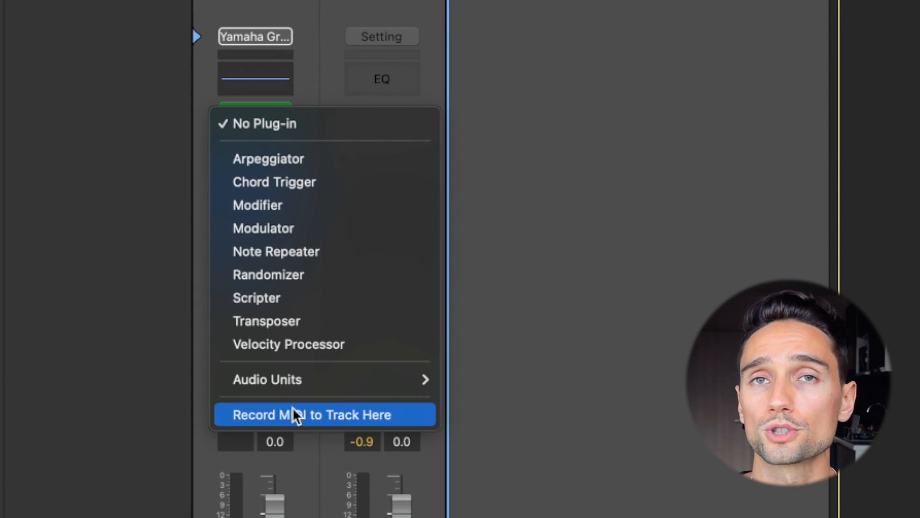
click(345, 415)
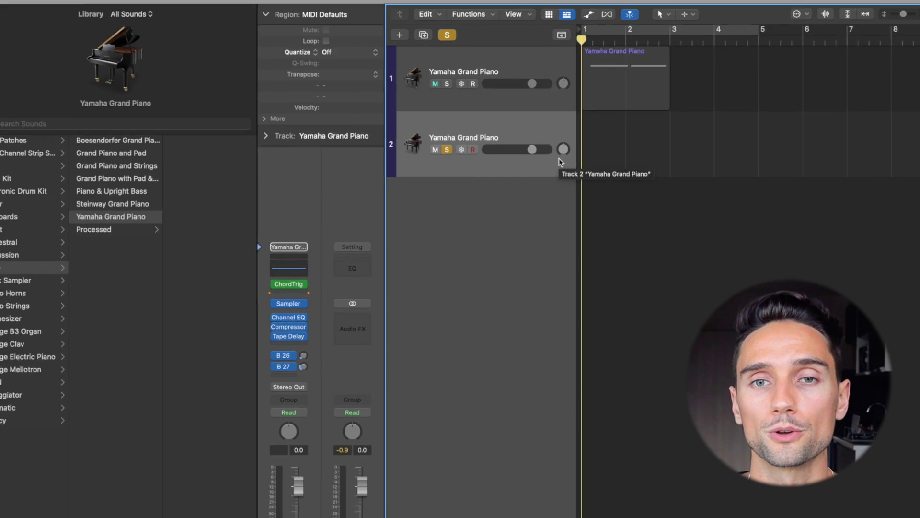
Record full triggered chords via Musical Typing and view the region's notes.
key(super+k)
key(r)
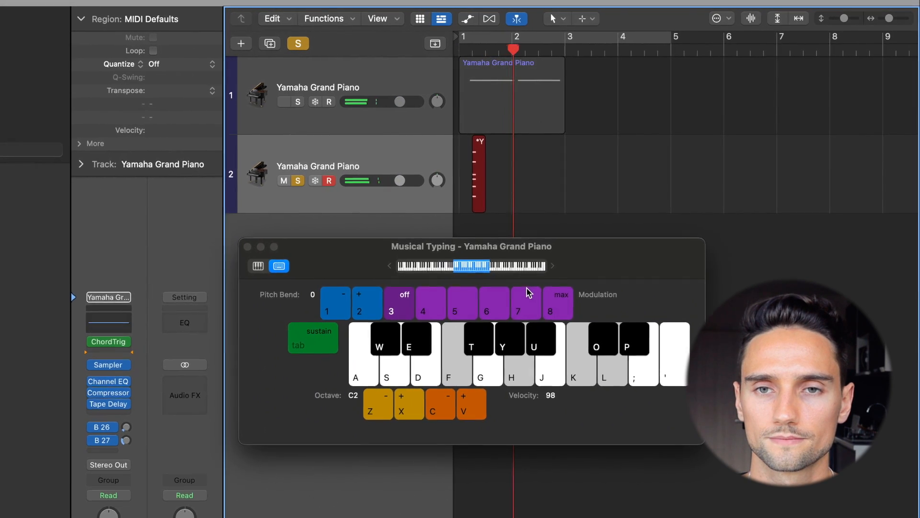
key(f)
key(h)
key(k)
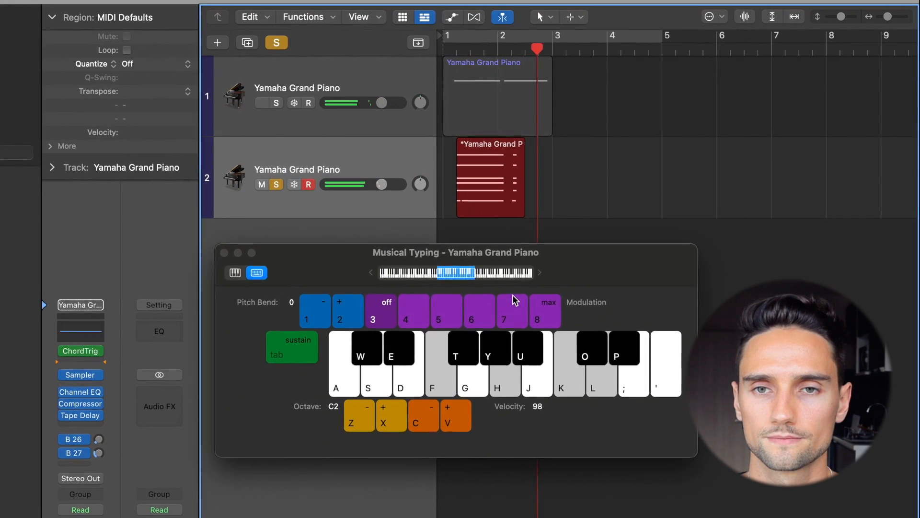
key(space)
key(super+k)
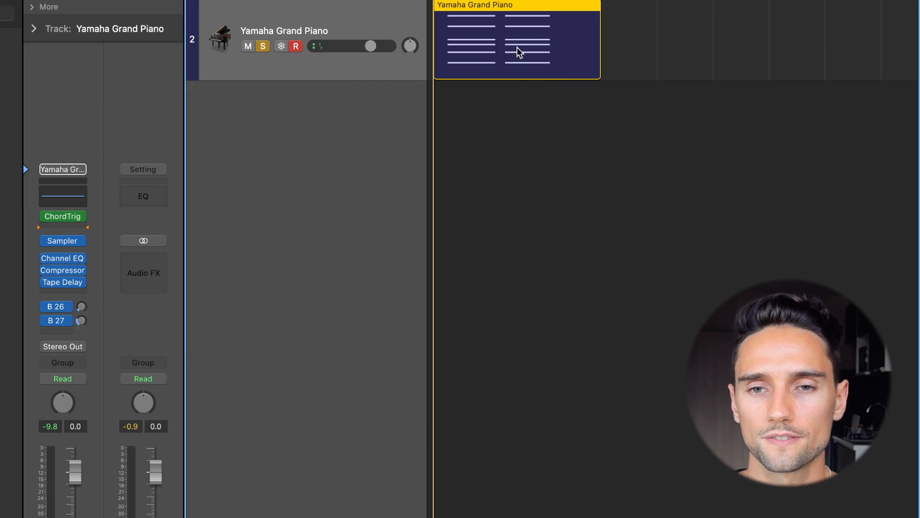
double_click(486, 19)
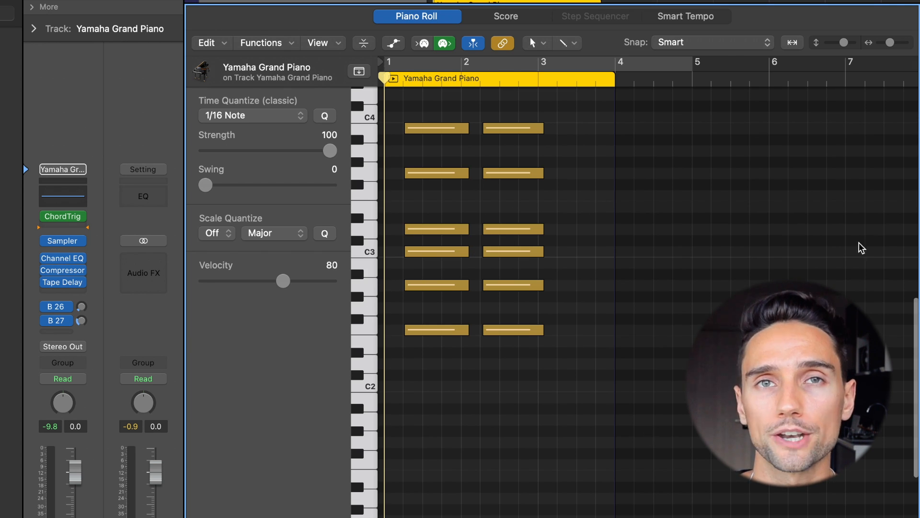
Option-drag the piano region down to duplicate it onto new tracks 3 and 4.
key(t)
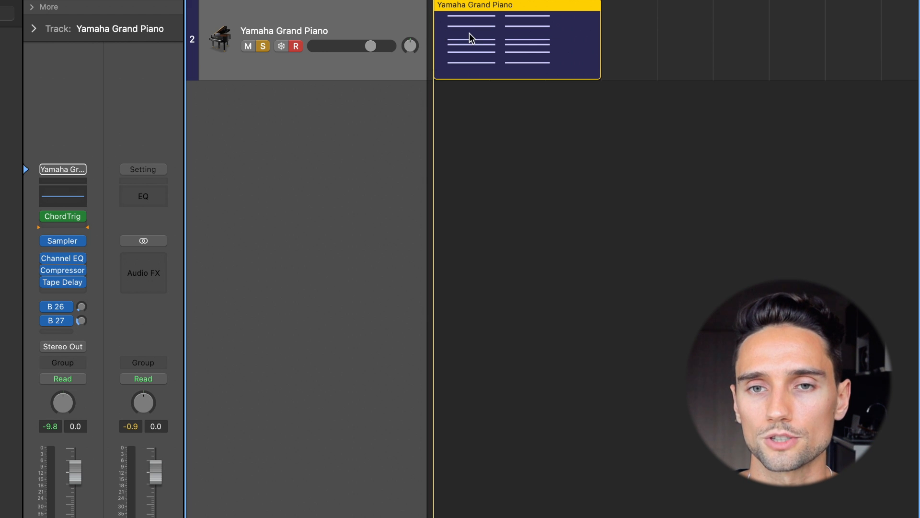
drag(469, 38, 496, 177)
click(372, 108)
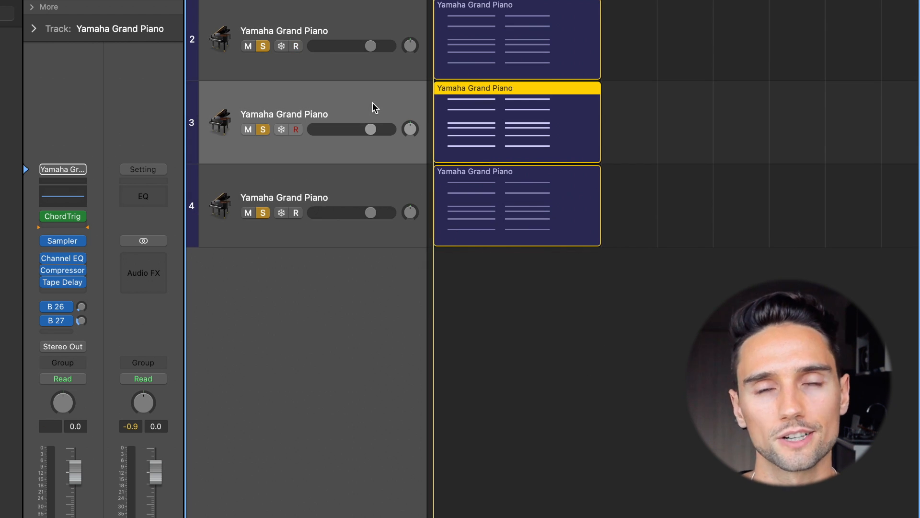
Remove the duplicated tracks 3 and 4 and insert an Arpeggiator on the piano.
key(super+z)
key(super+z)
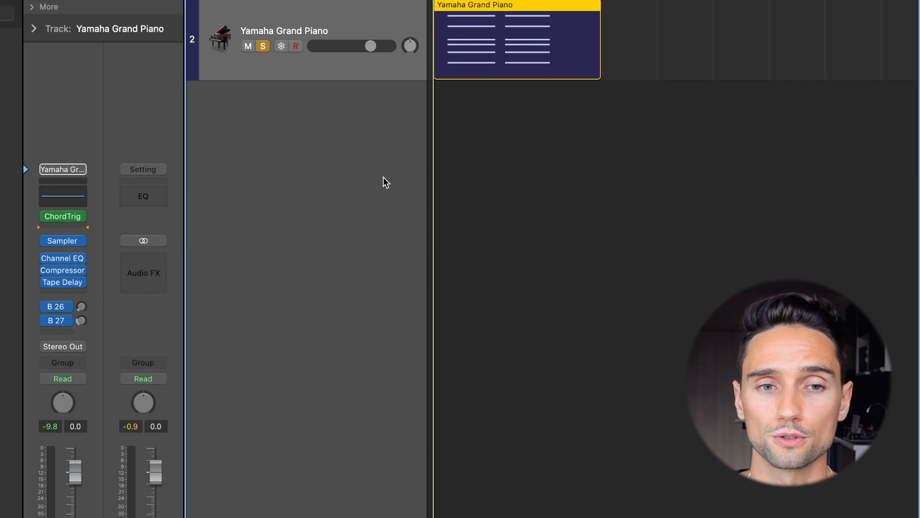
click(61, 227)
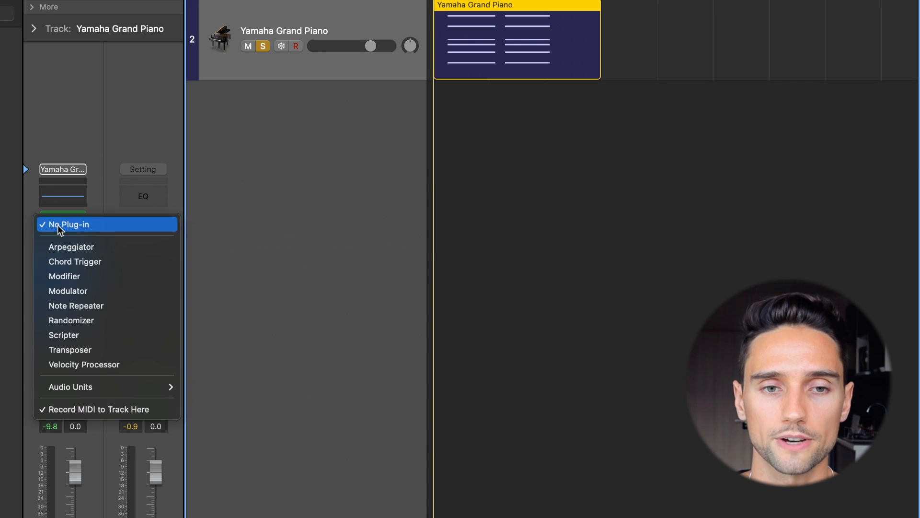
click(67, 247)
click(237, 410)
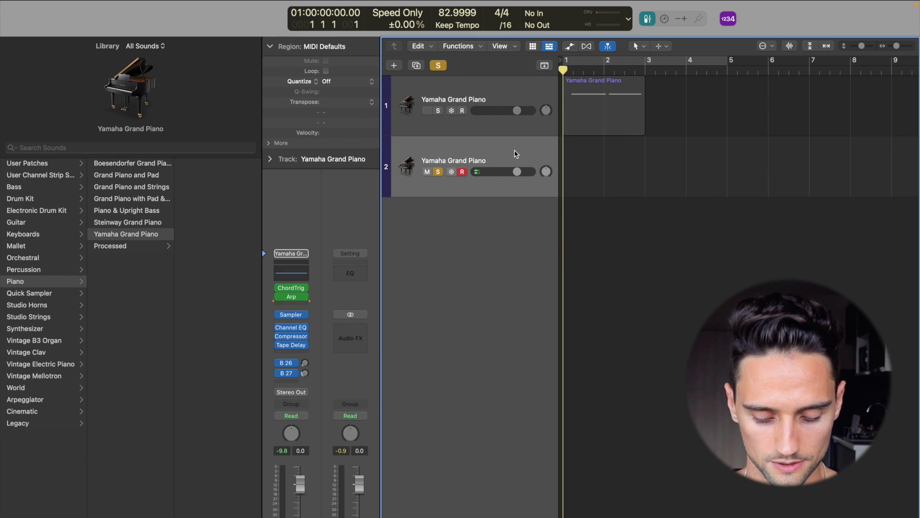
Record an arpeggiated piano take and select all 31 notes in the Piano Roll.
key(super+k)
key(r)
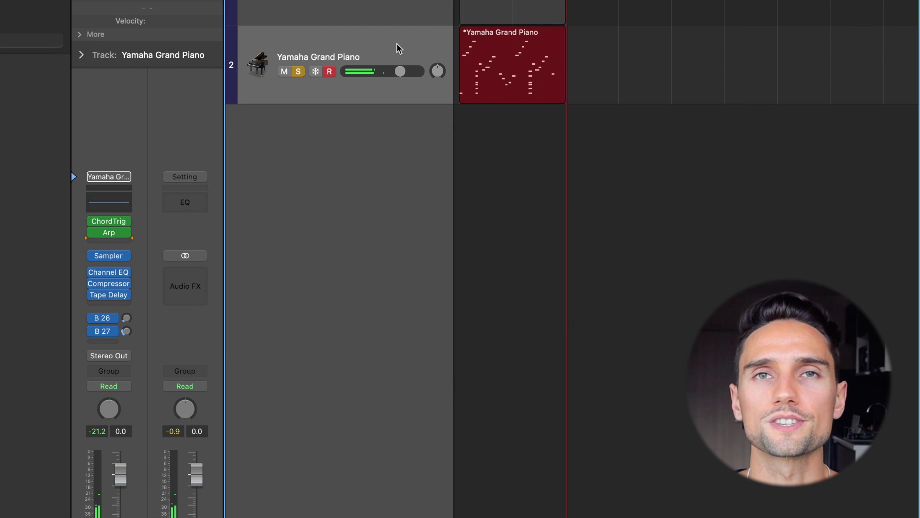
key(space)
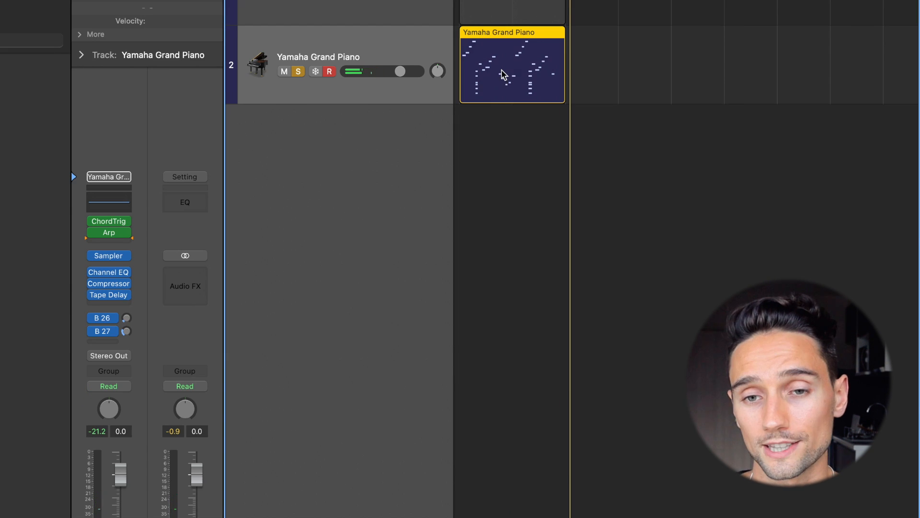
double_click(502, 75)
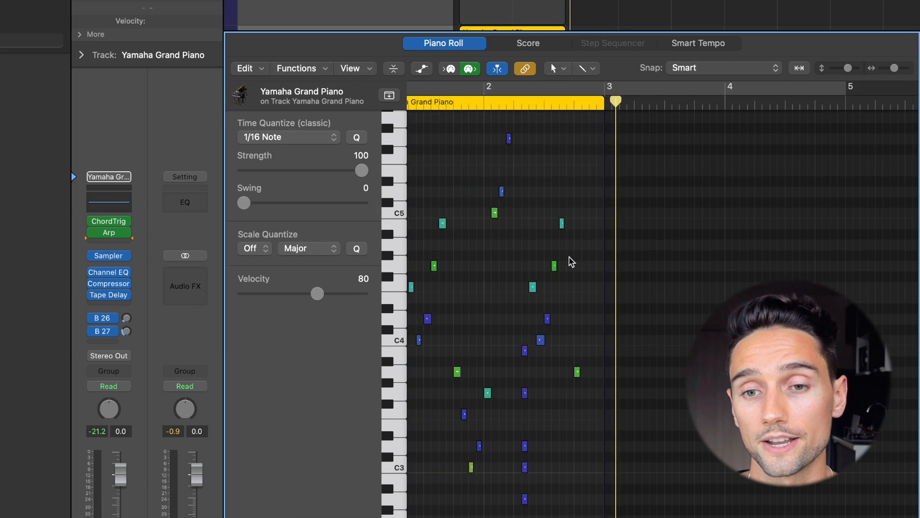
scroll(569, 261, left, 2)
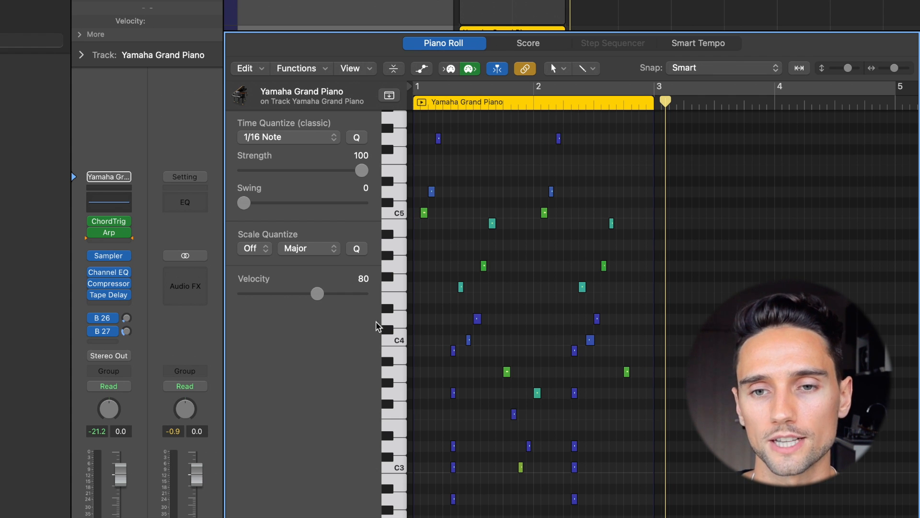
drag(626, 139, 432, 503)
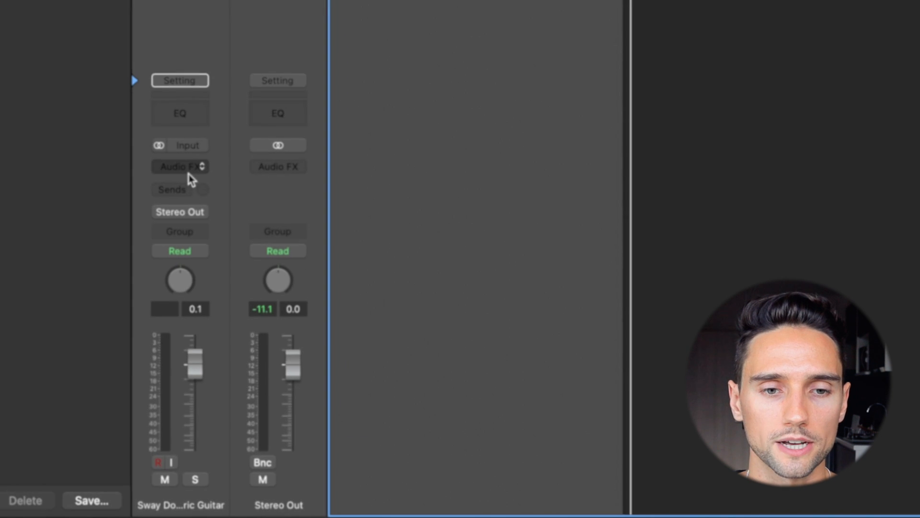
Insert a stereo Pedalboard on the guitar and add Octafuzz, Fuzz Machine and a third fuzz pedal.
click(182, 165)
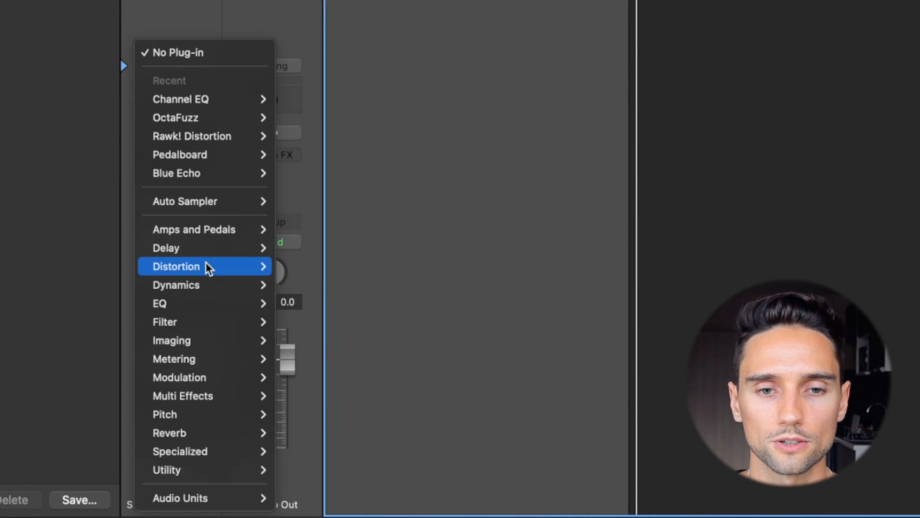
mouse_move(308, 267)
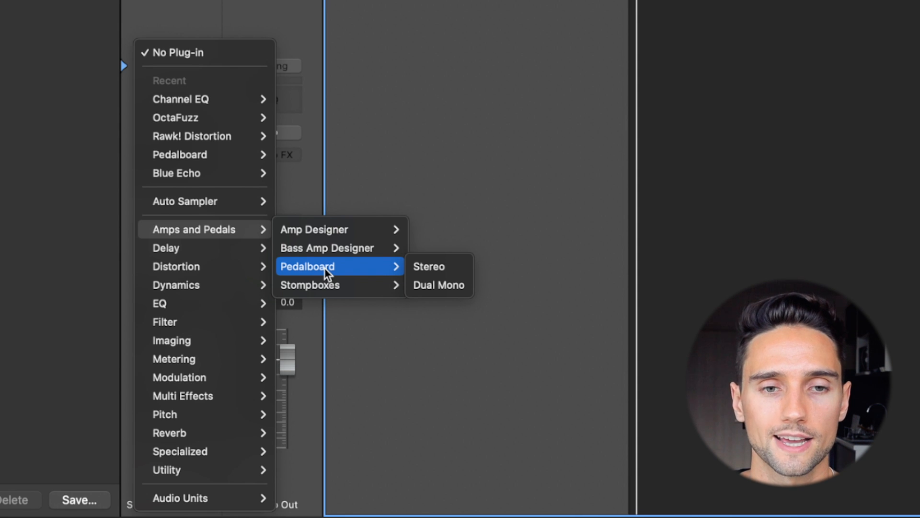
click(472, 273)
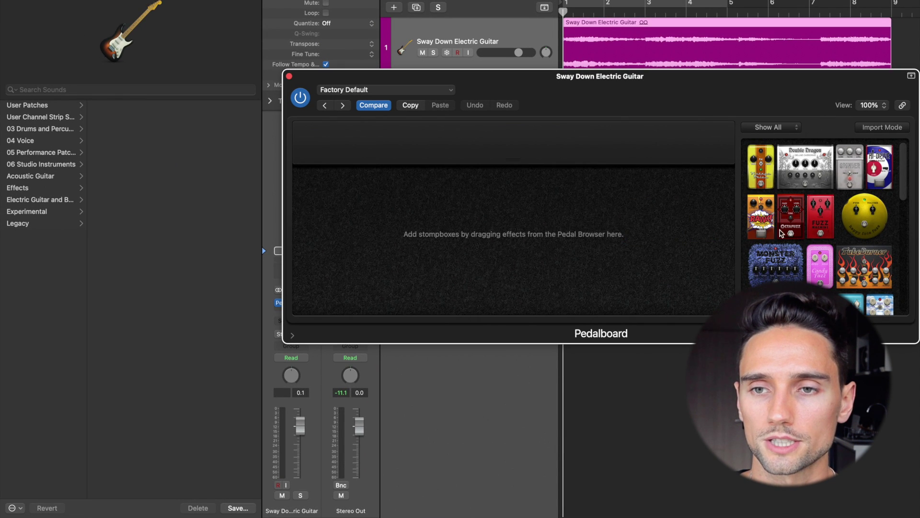
drag(781, 233, 338, 230)
drag(819, 215, 609, 222)
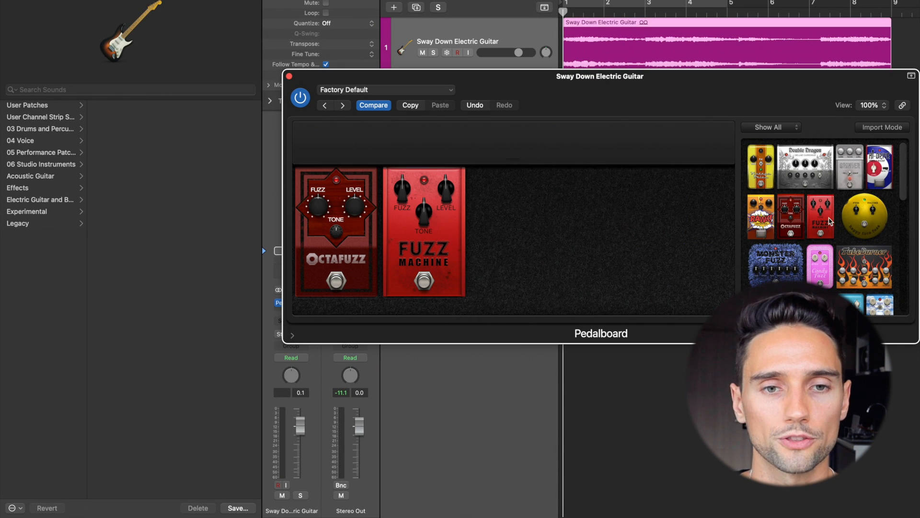
drag(865, 216, 539, 230)
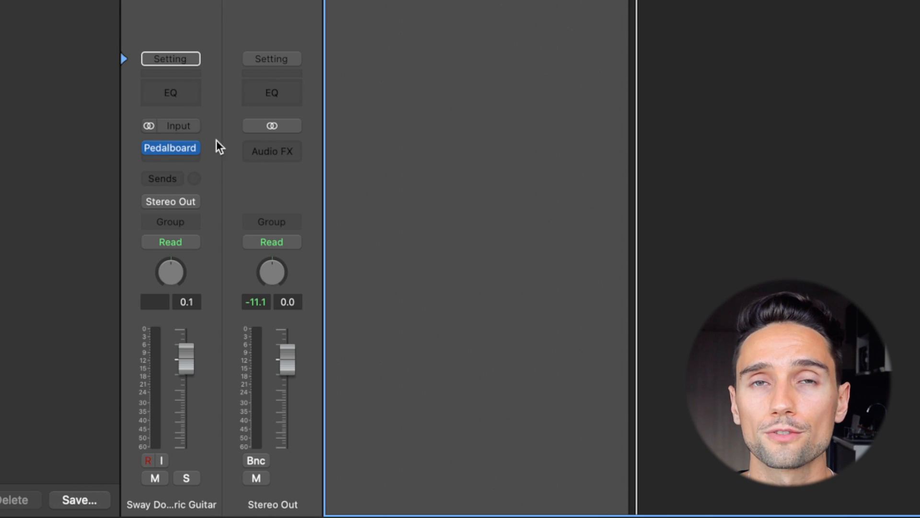
Bypass the Pedalboard and browse the Stompboxes Pitch effects for an empty slot.
click(150, 148)
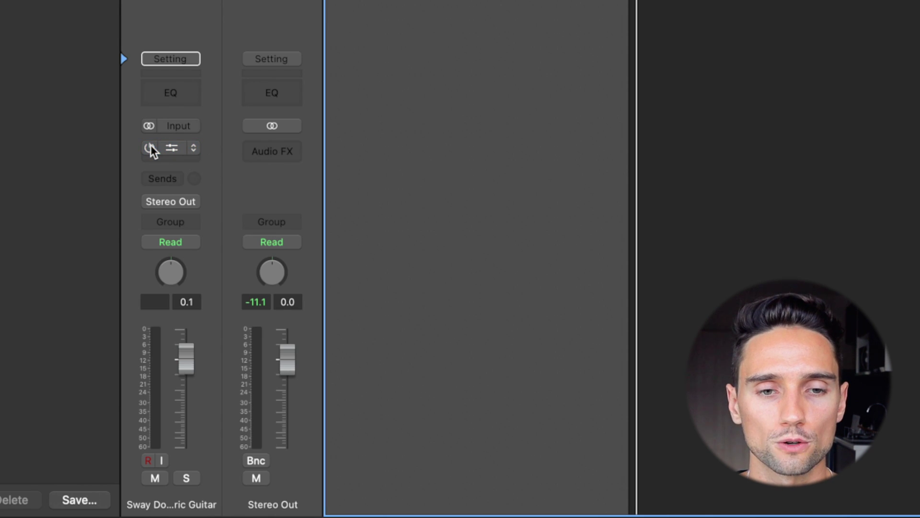
click(171, 161)
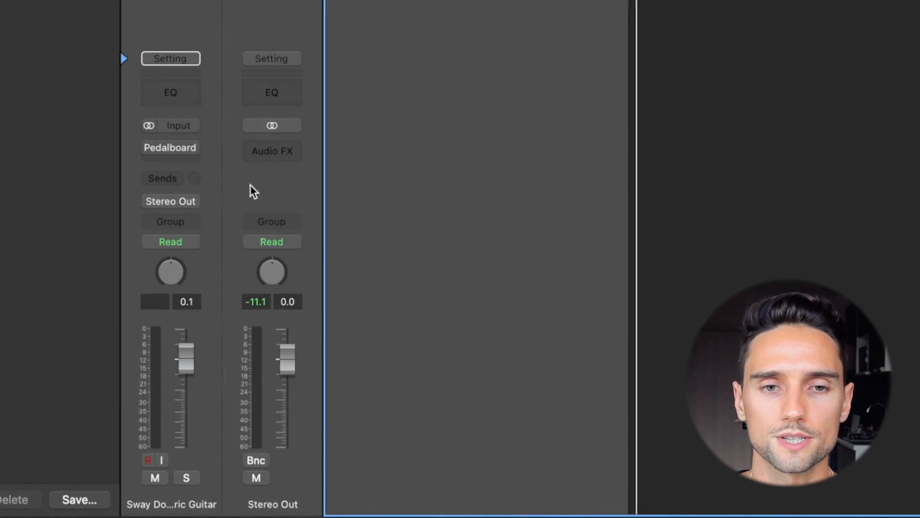
Load the Knock A factory channel strip setting onto the Stereo Out channel.
click(271, 59)
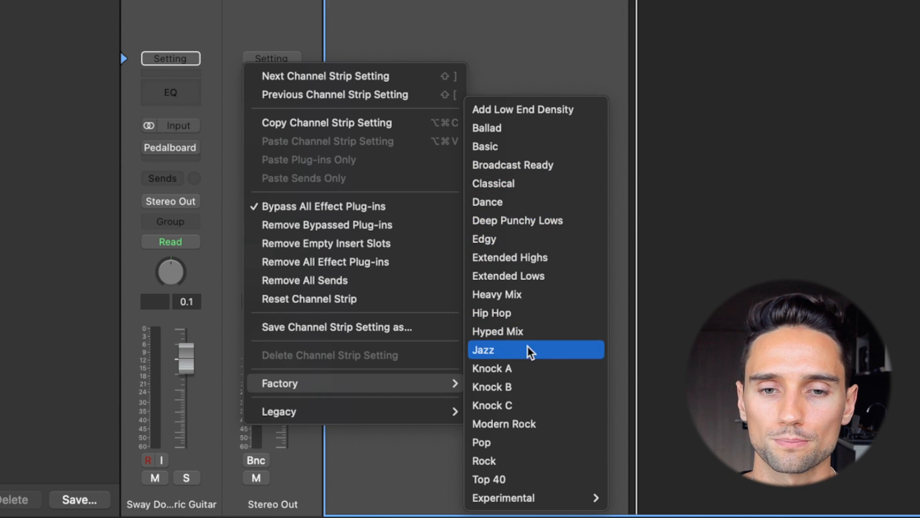
click(517, 369)
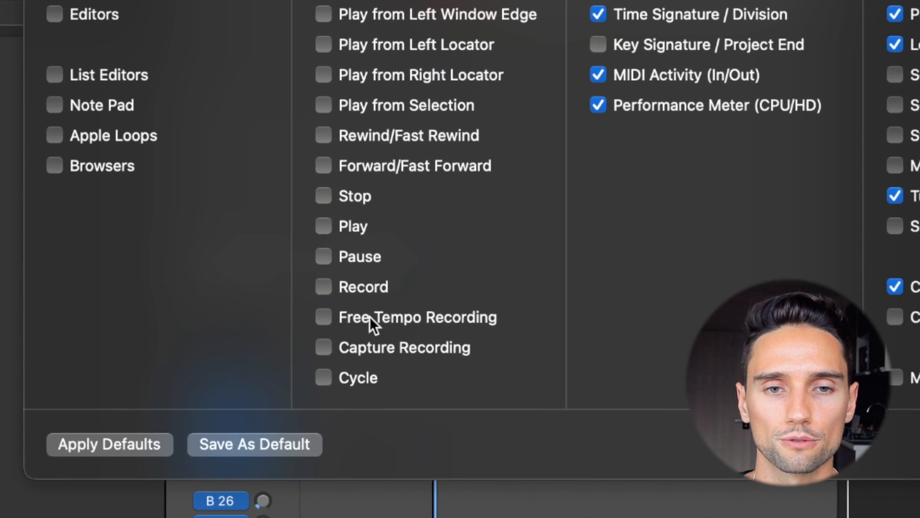
Add the Free Tempo Recording control to the control bar.
click(408, 312)
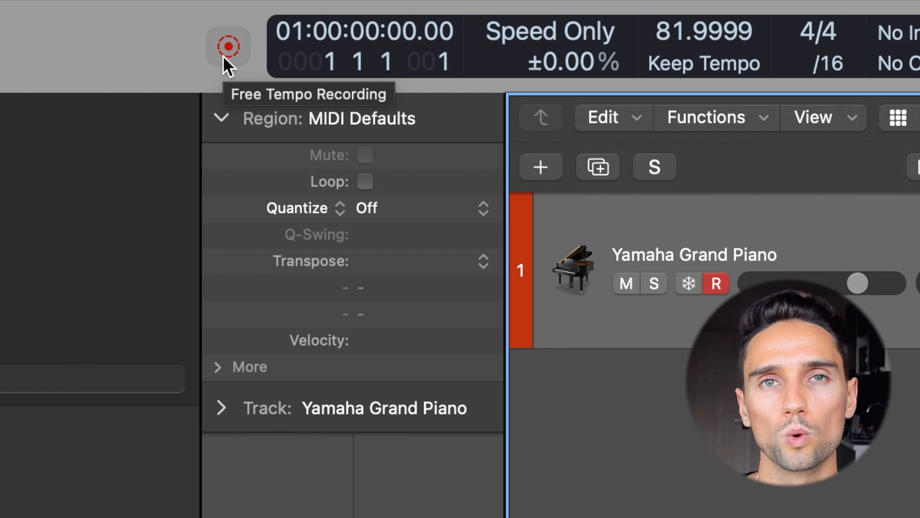
Record a free-tempo piano take and stop it, bringing up the tempo-analysis prompt.
click(226, 56)
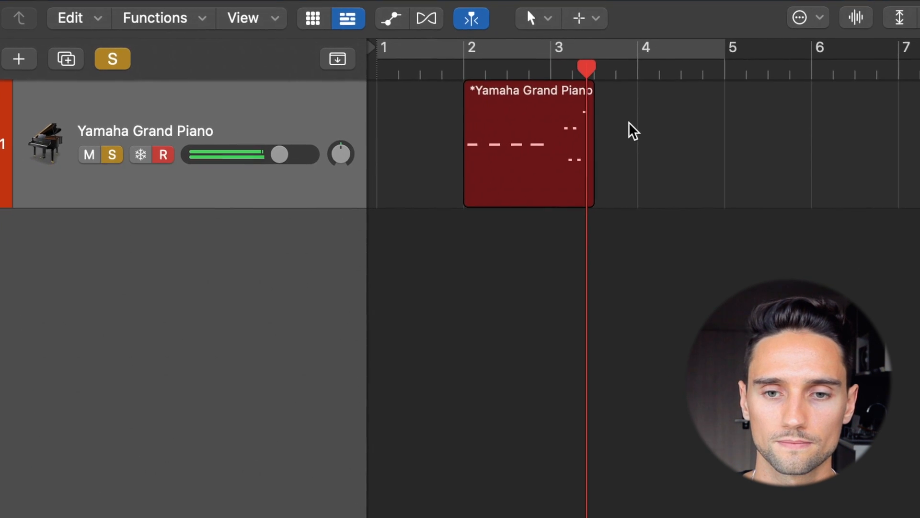
key(space)
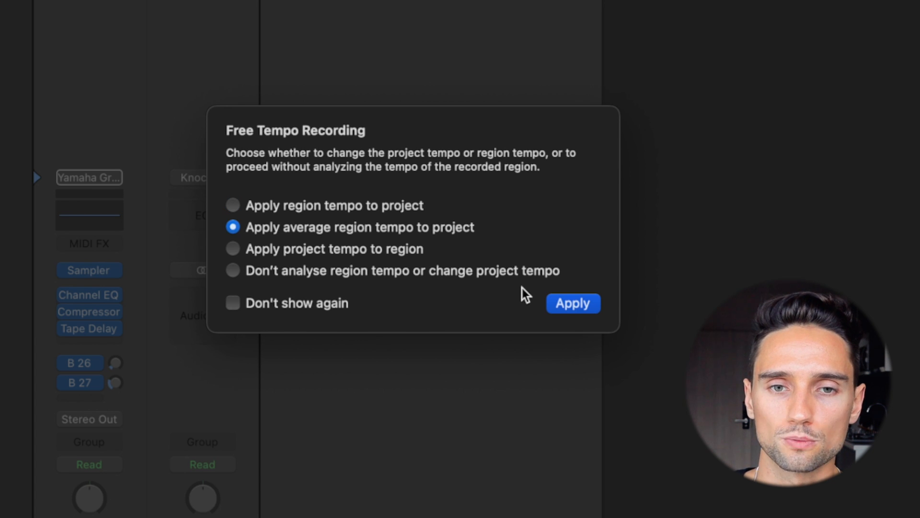
Apply the average region tempo of the take to the project.
click(566, 302)
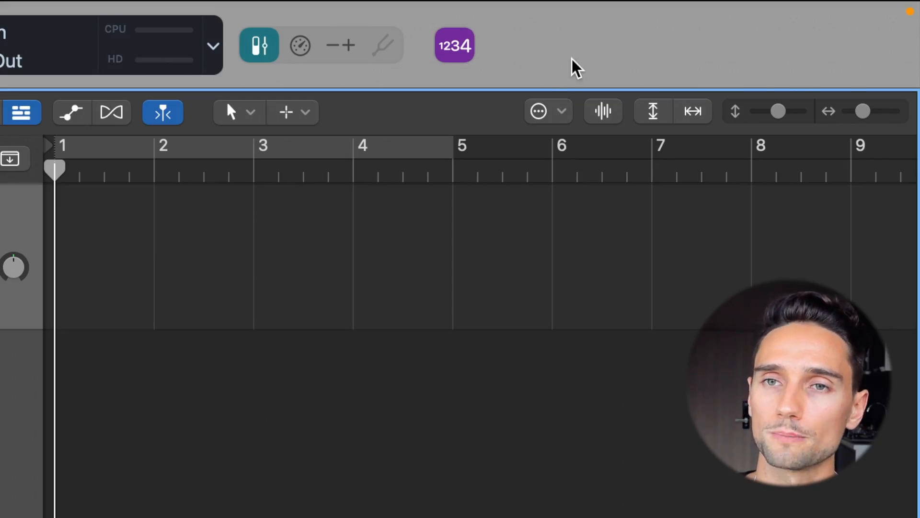
Add the Sync button for Ableton Link to the control bar via Modes and Functions.
right_click(575, 67)
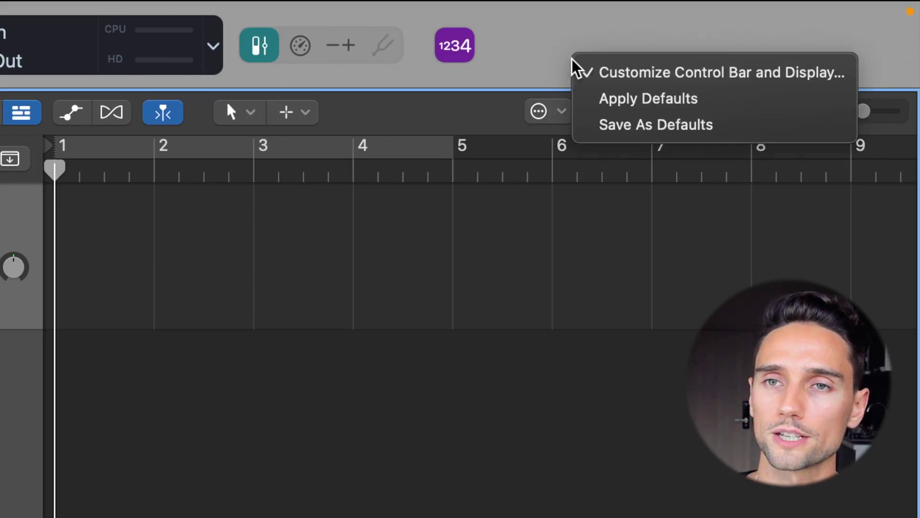
click(657, 75)
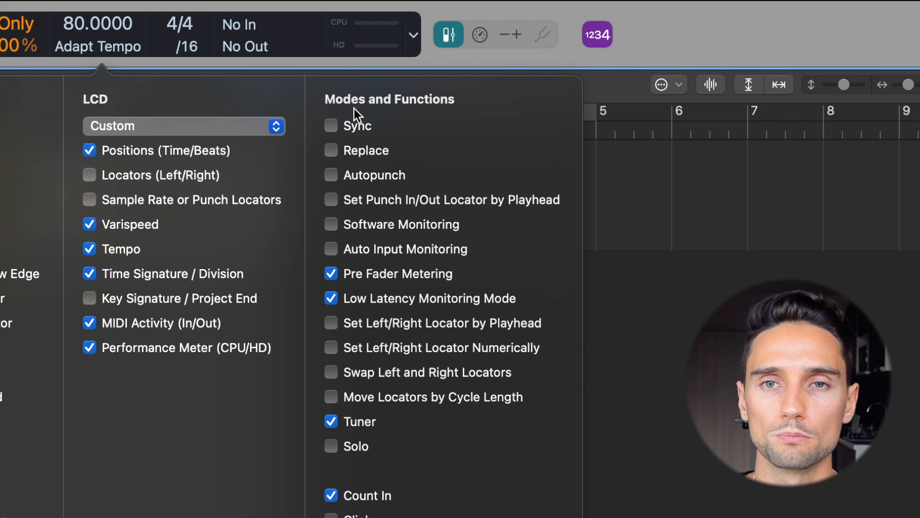
click(331, 129)
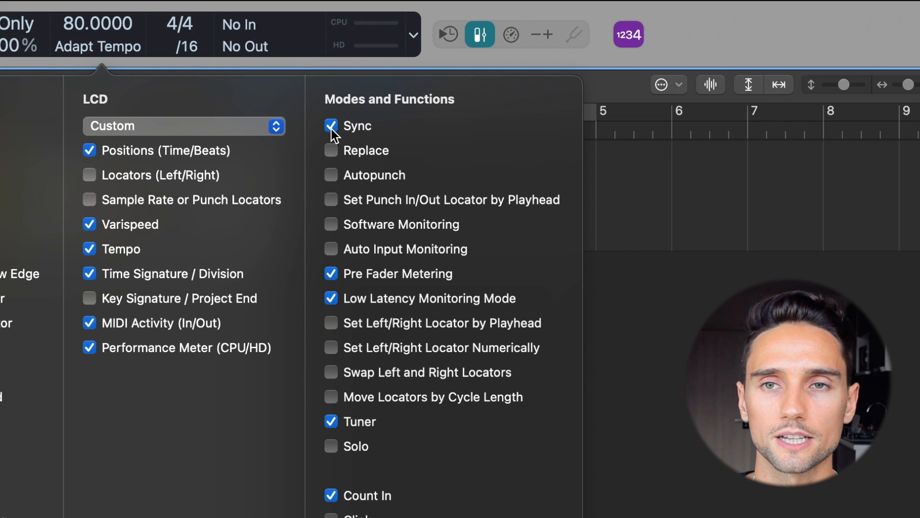
click(461, 50)
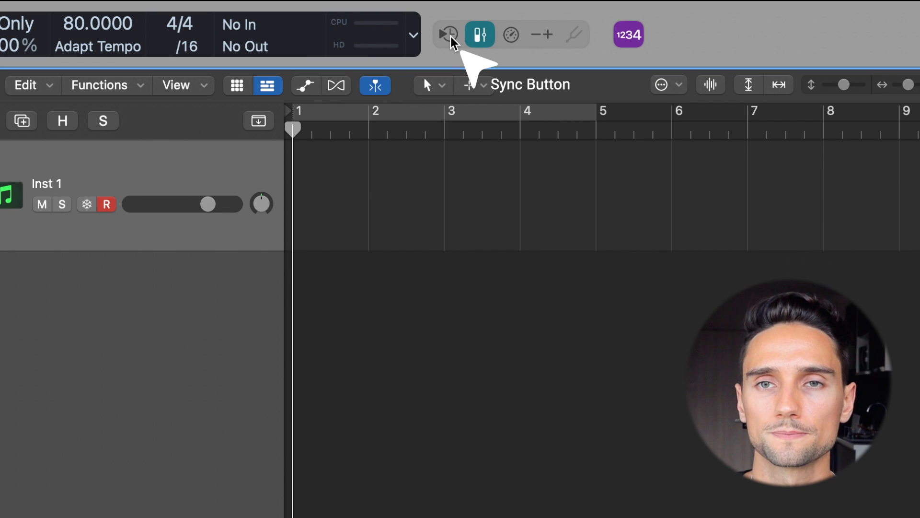